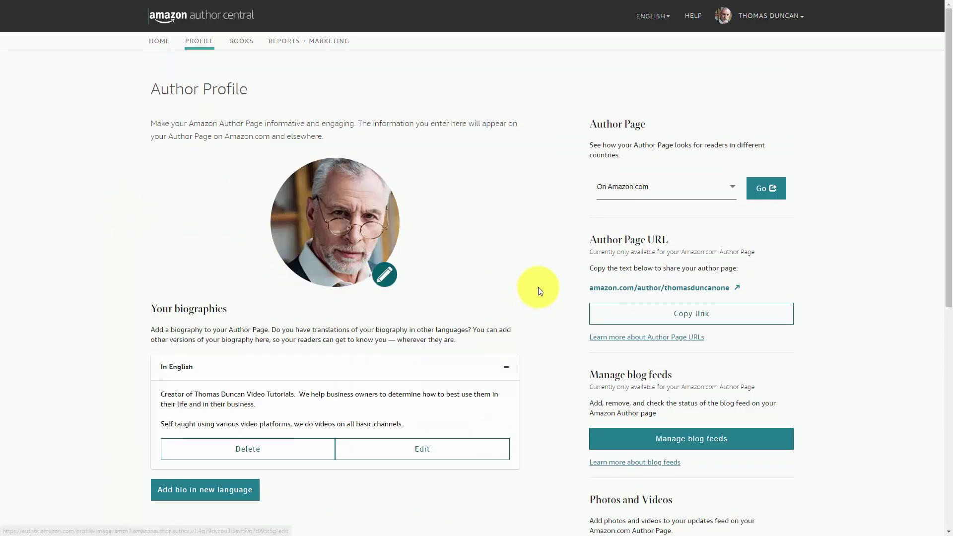
Scroll down the Author Profile page to Photos and Videos, then back up.
{"action": "scroll", "coordinate": [714, 181], "scroll_direction": "down", "scroll_amount": 5}
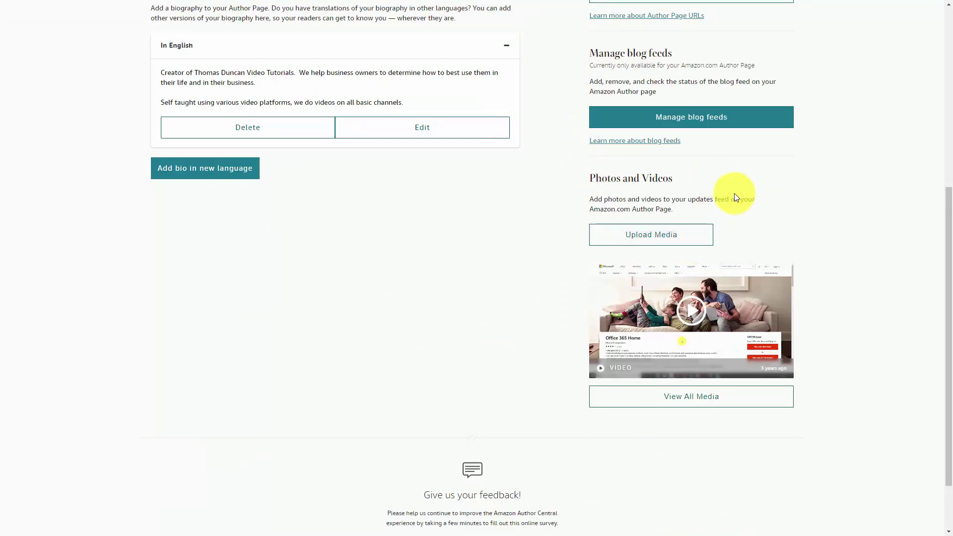
{"action": "scroll", "coordinate": [730, 197], "scroll_direction": "up", "scroll_amount": 6}
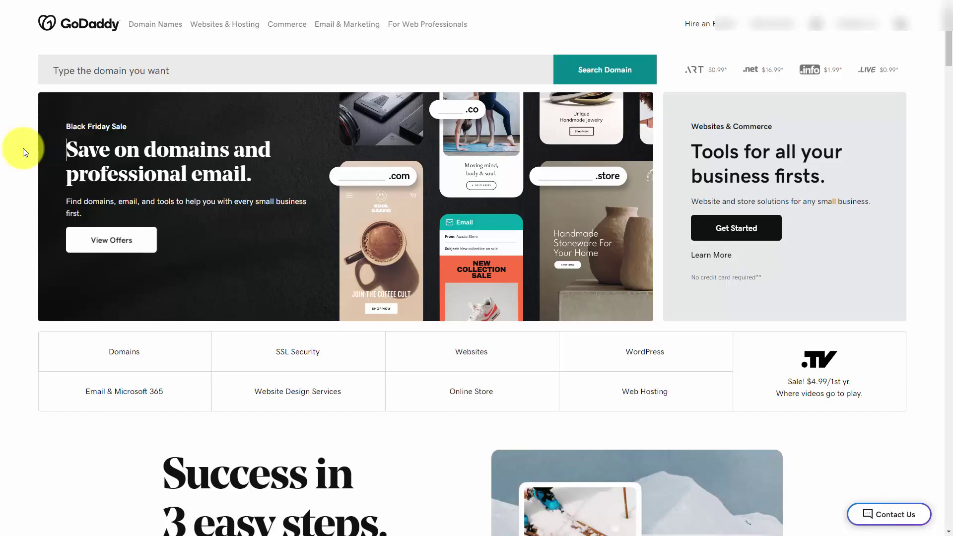
Search GoDaddy for the author-name .com domain, then for a variant with the middle name added.
{"action": "left_click", "coordinate": [142, 79]}
{"action": "type", "text": "thomasduncan.com"}
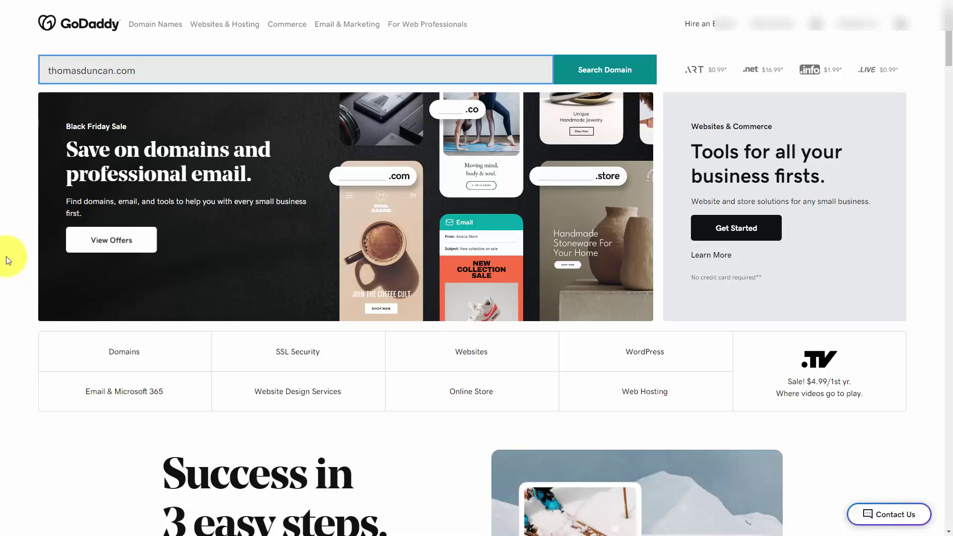
{"action": "key", "text": "Return"}
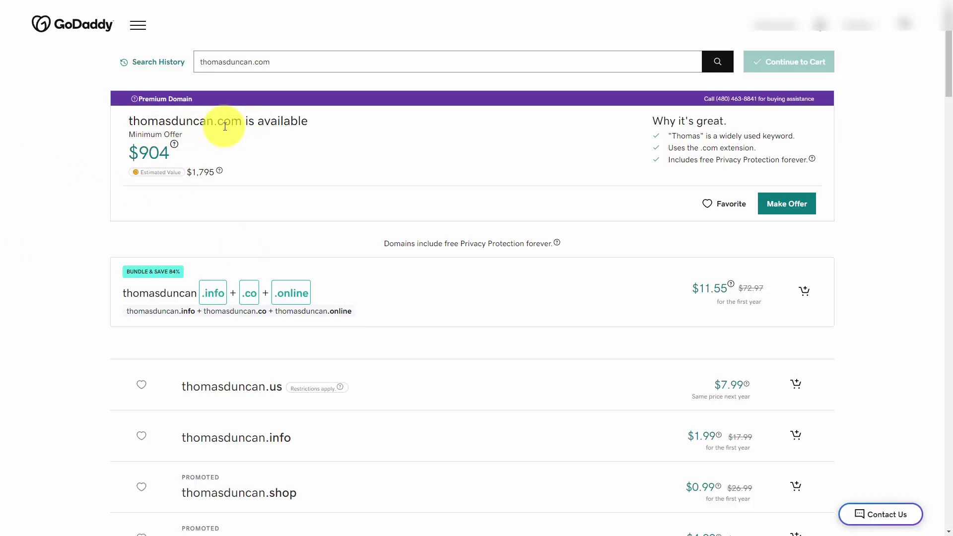
{"action": "left_click", "coordinate": [220, 61]}
{"action": "type", "text": "james"}
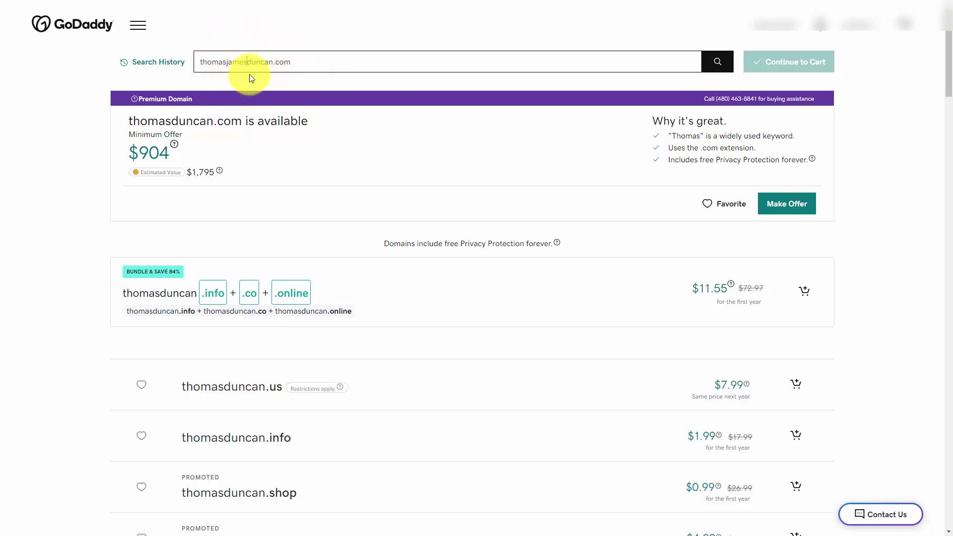
{"action": "left_click", "coordinate": [723, 69]}
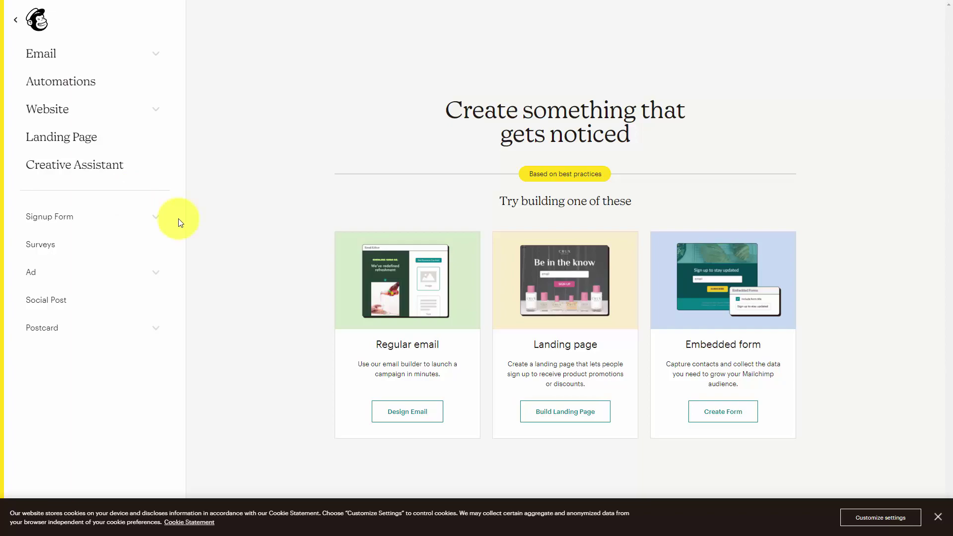
Start a landing page with the default name from the Modern Promote Products template.
{"action": "left_click", "coordinate": [553, 413]}
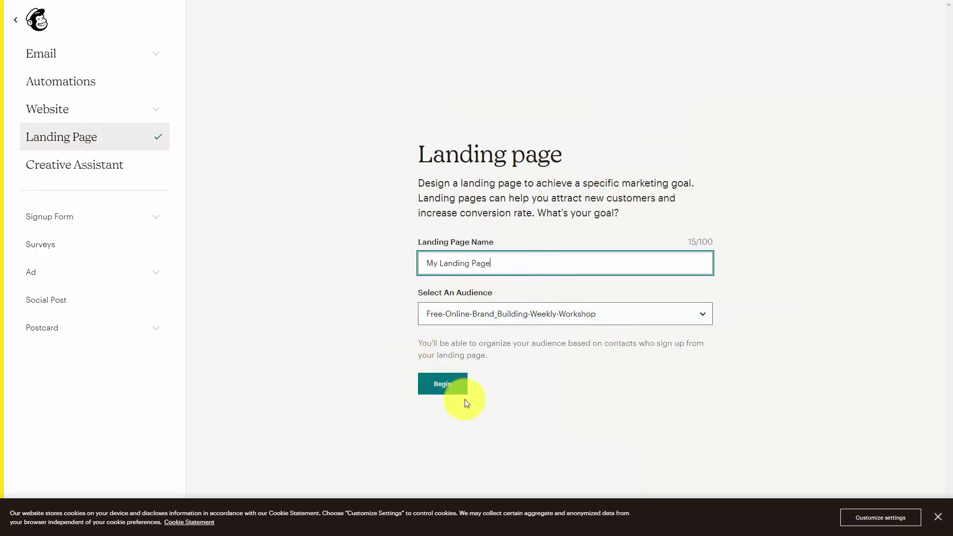
{"action": "left_click", "coordinate": [443, 385]}
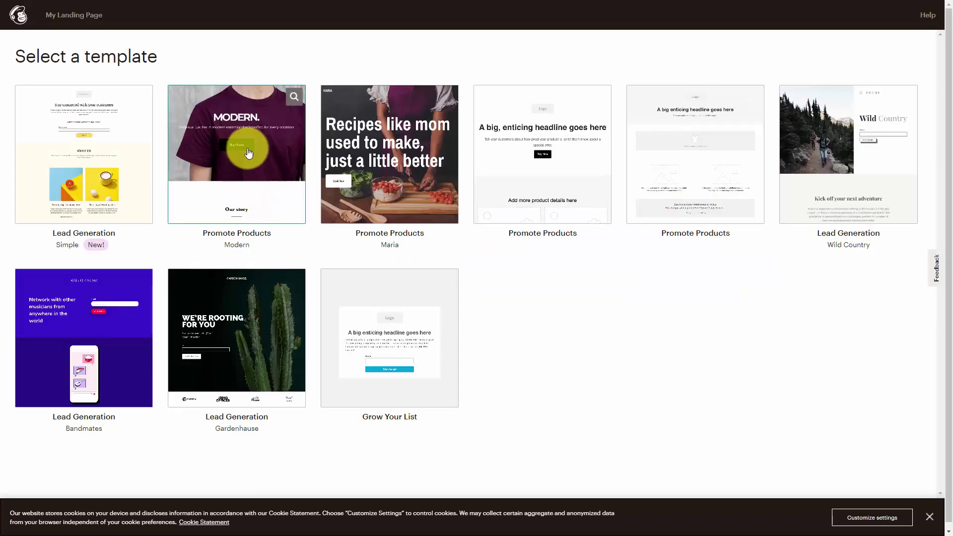
{"action": "left_click", "coordinate": [249, 152]}
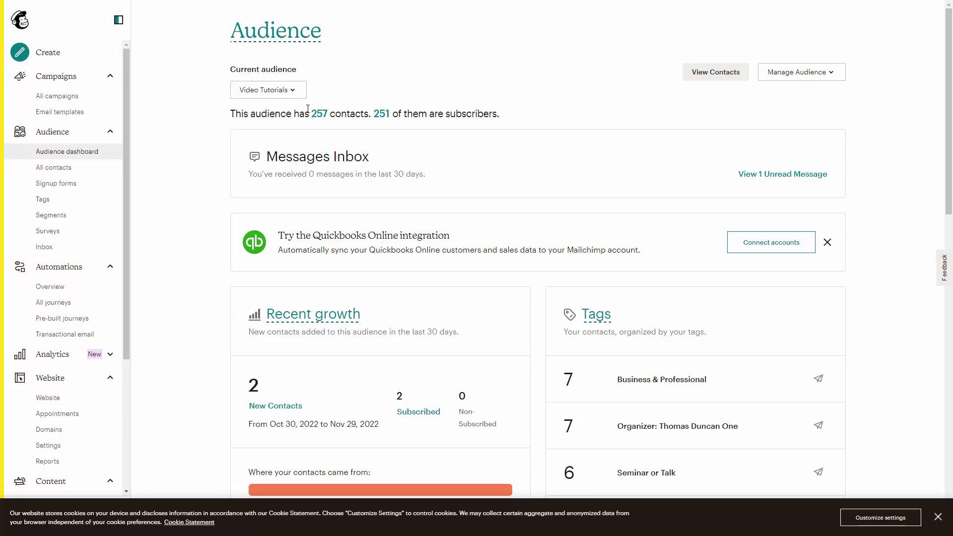
Open the audiences list from the Current audience dropdown and start creating a new audience.
{"action": "left_click", "coordinate": [294, 93]}
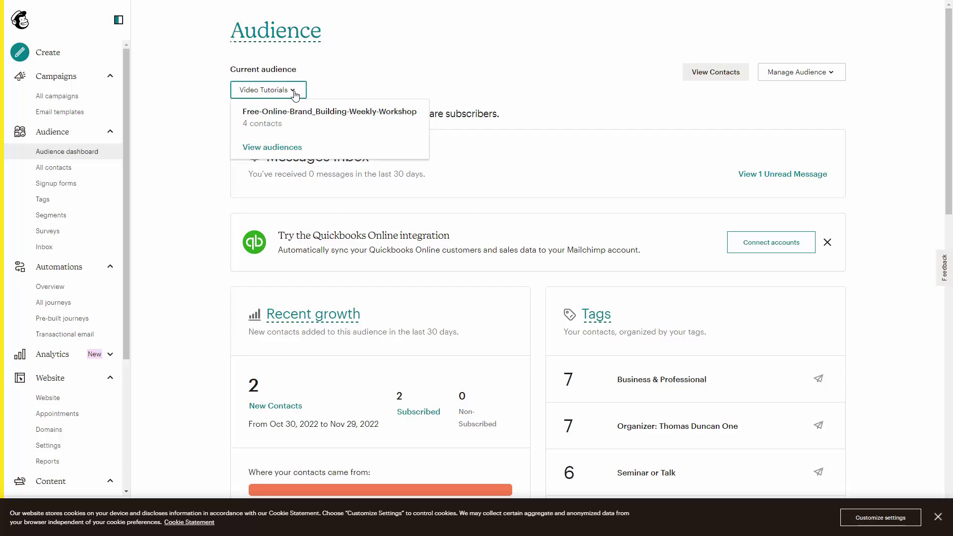
{"action": "left_click", "coordinate": [287, 146]}
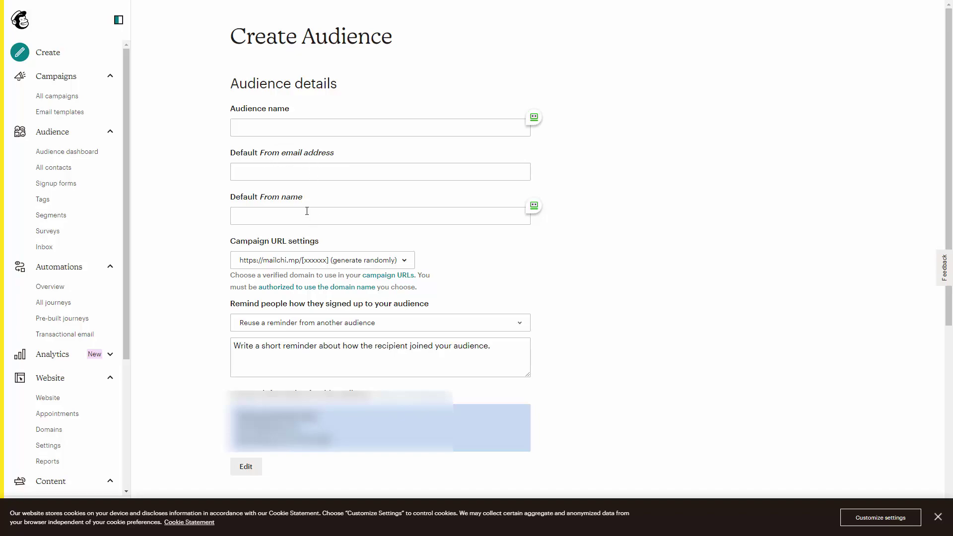
Review the Create Audience form's settings and notifications, then leave it for the Create page.
{"action": "scroll", "coordinate": [306, 211], "scroll_direction": "down", "scroll_amount": 6}
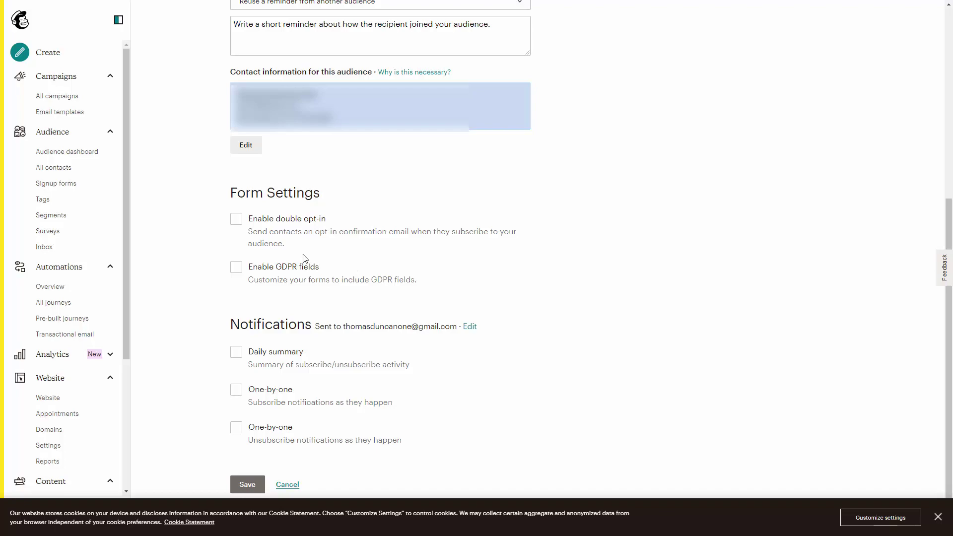
{"action": "scroll", "coordinate": [405, 312], "scroll_direction": "down", "scroll_amount": 1}
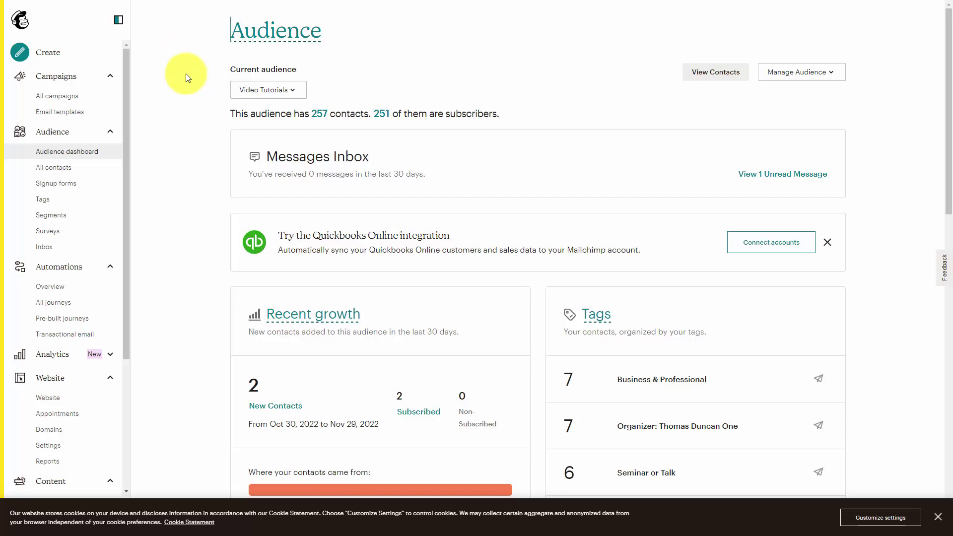
{"action": "left_click", "coordinate": [52, 59]}
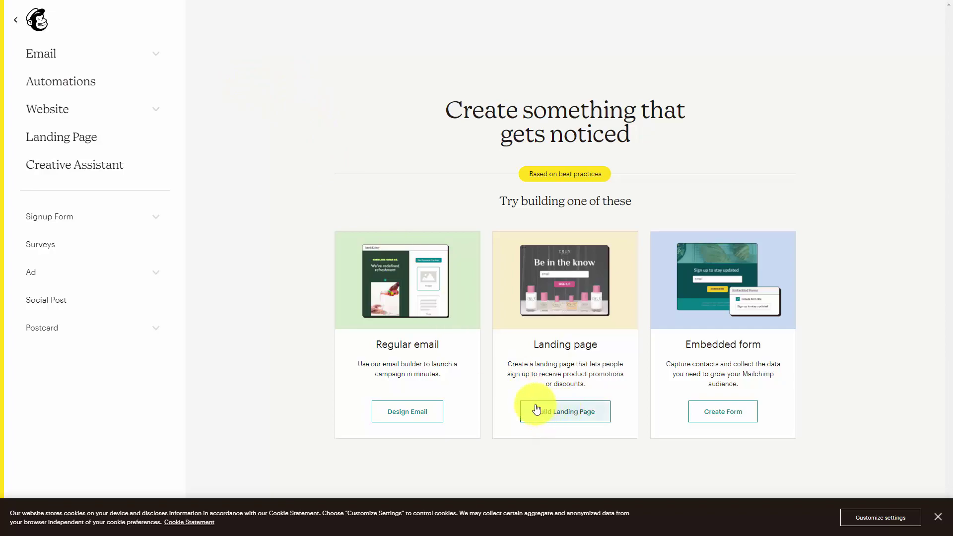
Start a landing page named 'Video Tutorials' for the Video Tutorials audience with the Grow Your List template.
{"action": "left_click", "coordinate": [559, 416]}
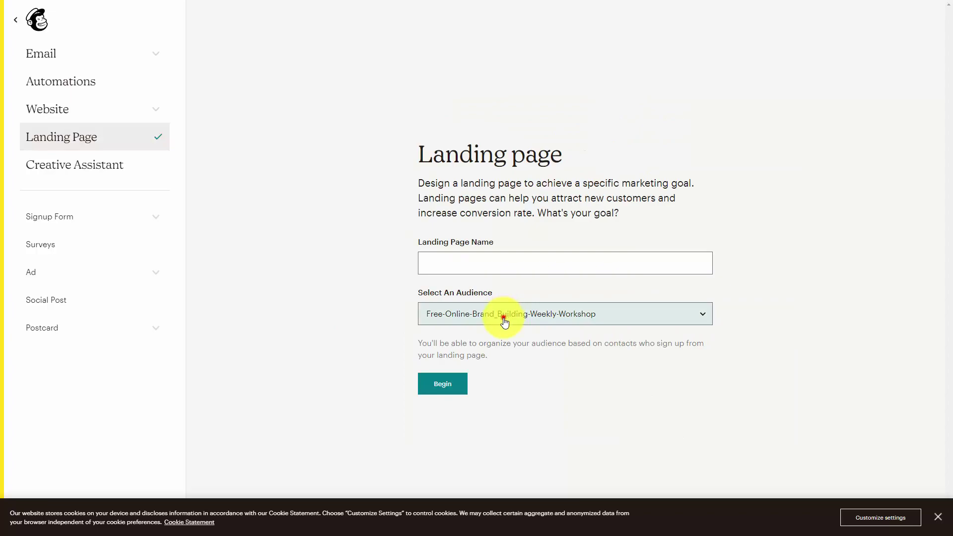
{"action": "left_click", "coordinate": [504, 319]}
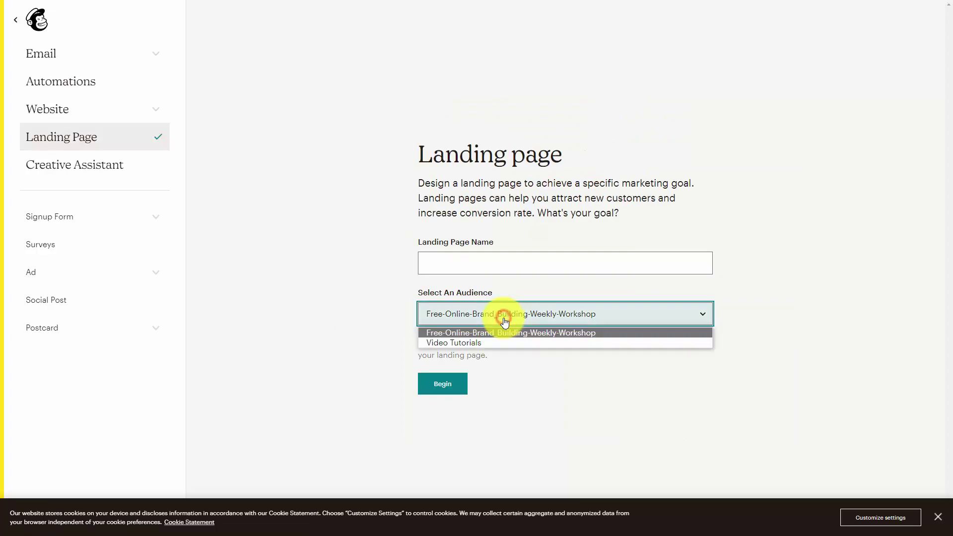
{"action": "left_click", "coordinate": [474, 343]}
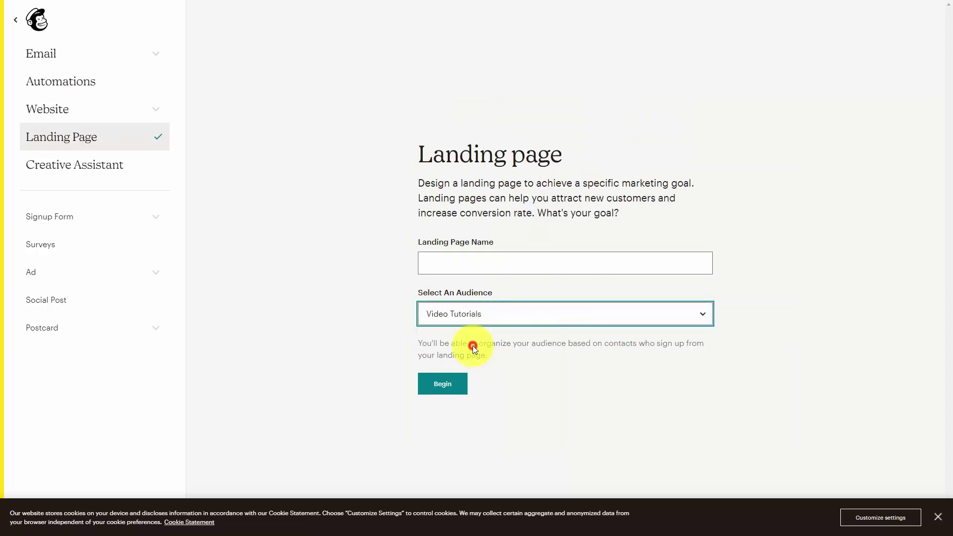
{"action": "left_click", "coordinate": [448, 261]}
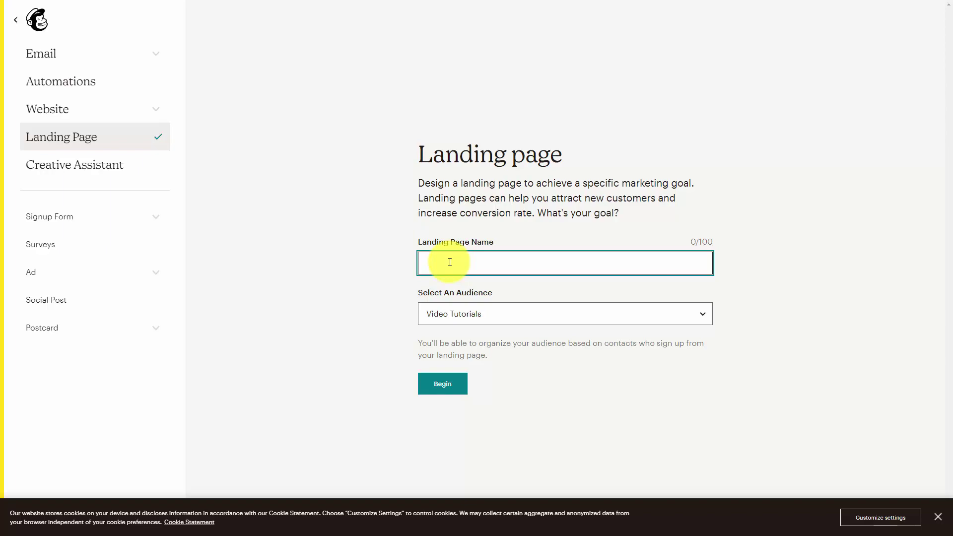
{"action": "type", "text": "Video Tutorials"}
{"action": "left_click", "coordinate": [443, 386]}
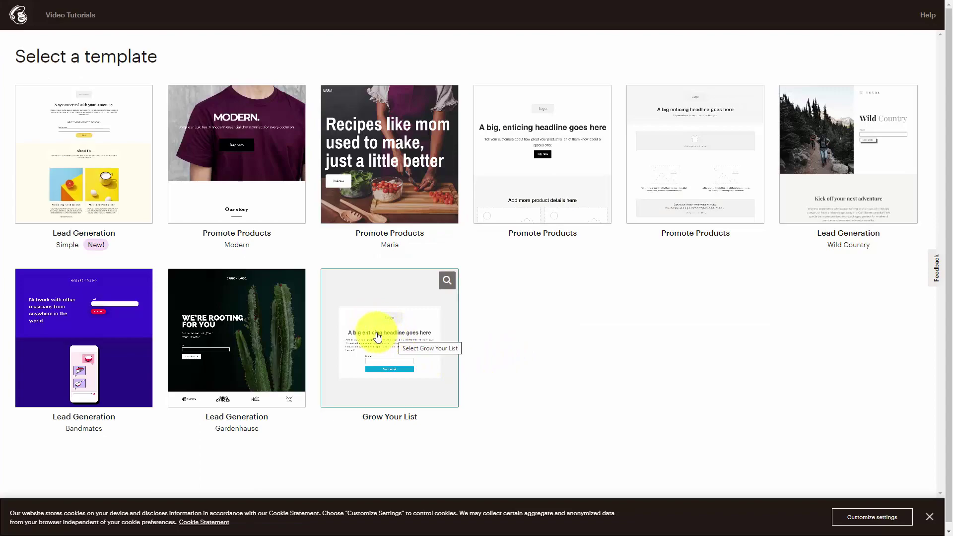
{"action": "left_click", "coordinate": [376, 337]}
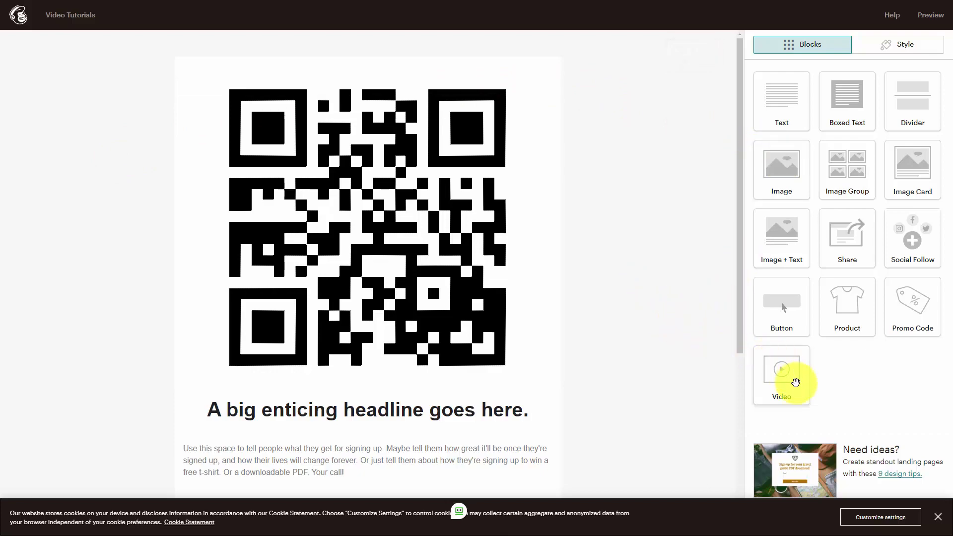
Add a video block to the landing page, check the signup form block, then save and close.
{"action": "left_click_drag", "start_coordinate": [786, 375], "coordinate": [358, 115]}
{"action": "left_click", "coordinate": [360, 111]}
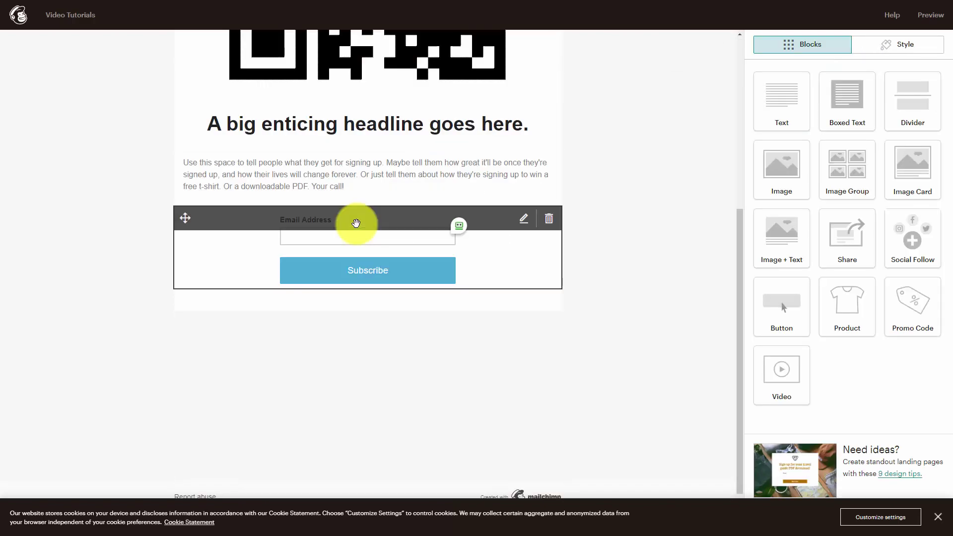
{"action": "left_click", "coordinate": [356, 239]}
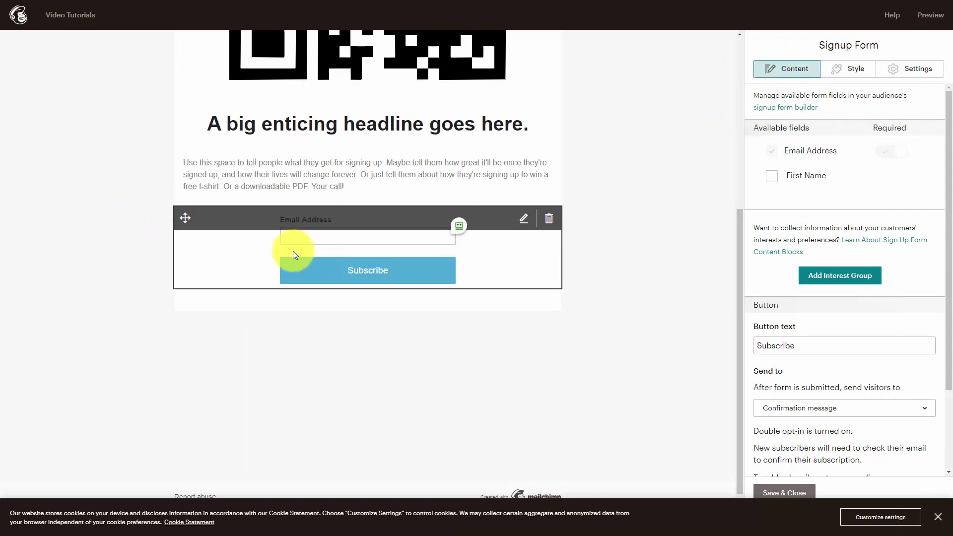
{"action": "mouse_move", "coordinate": [764, 49]}
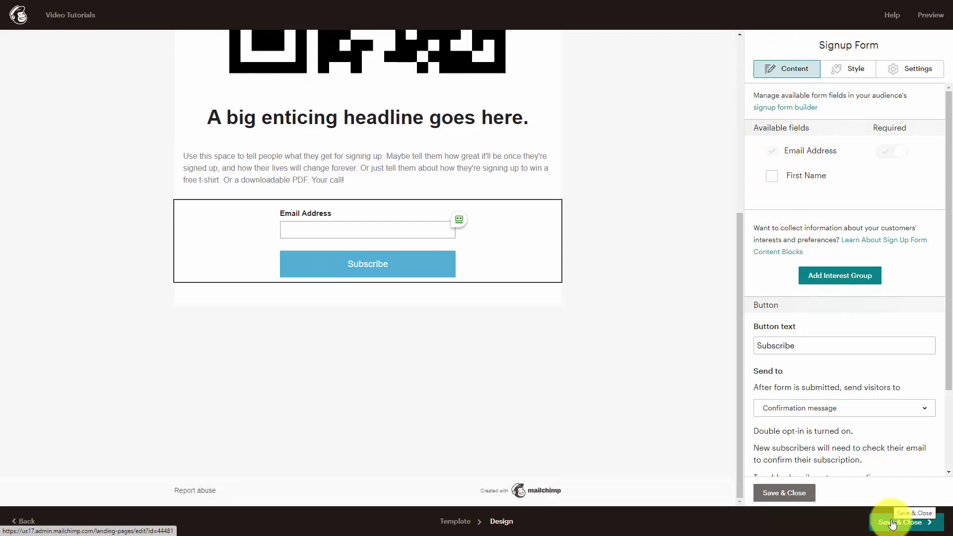
{"action": "left_click", "coordinate": [893, 522]}
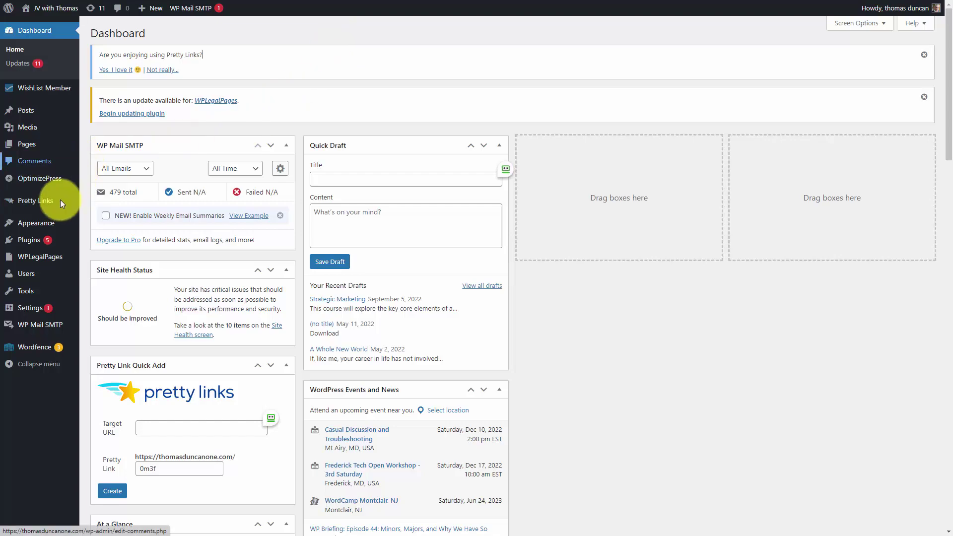
Open the WordPress Widgets editor from the Appearance menu.
{"action": "mouse_move", "coordinate": [40, 232]}
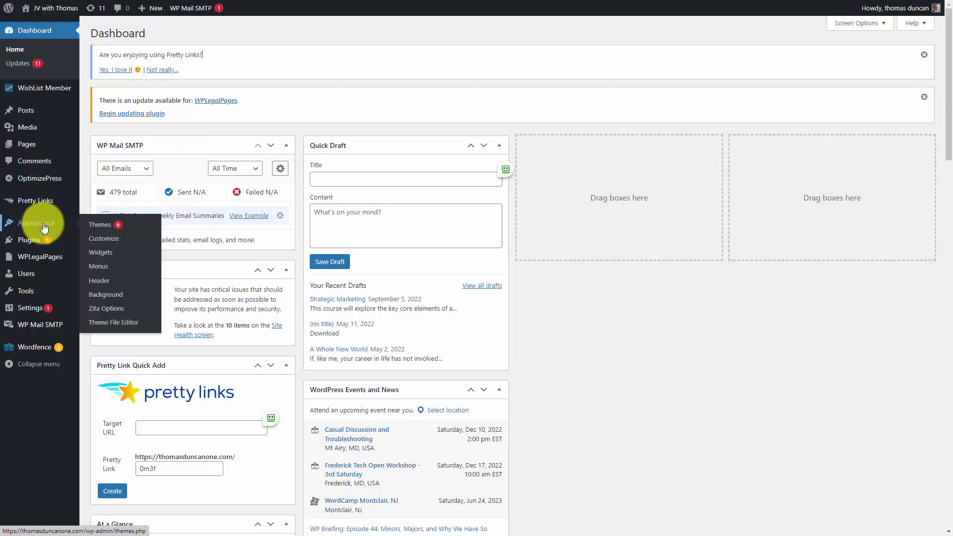
{"action": "left_click", "coordinate": [101, 253]}
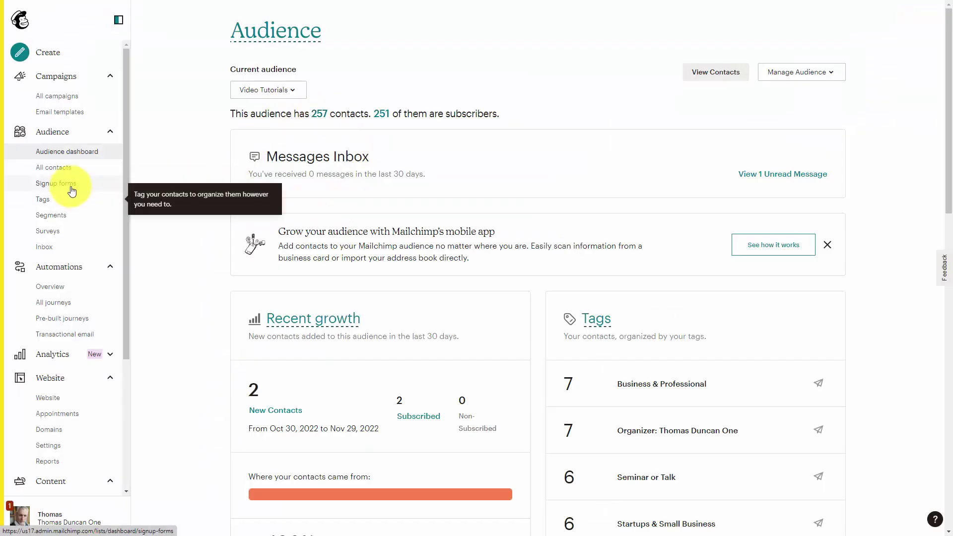
Go to the audience's Signup forms and build an Embedded form to get its code.
{"action": "left_click", "coordinate": [65, 188]}
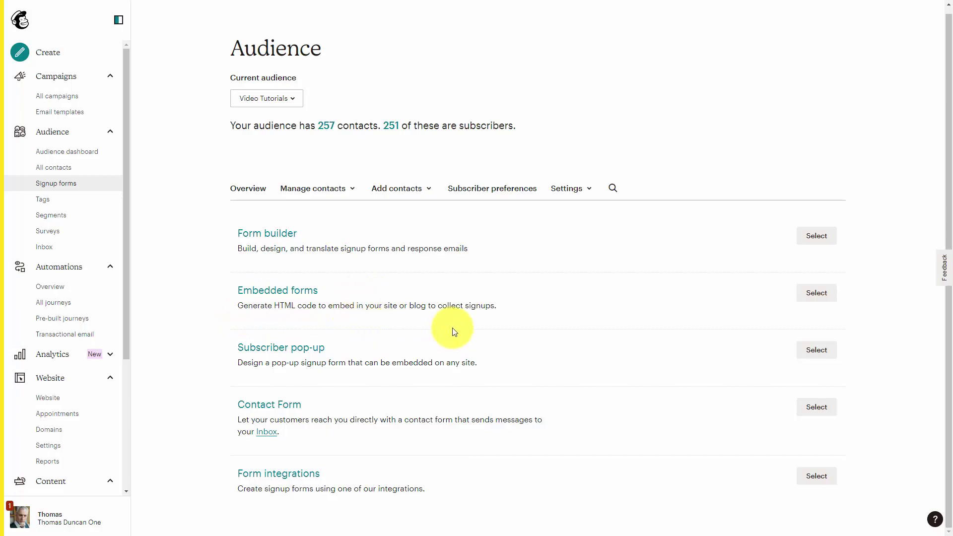
{"action": "left_click", "coordinate": [589, 320]}
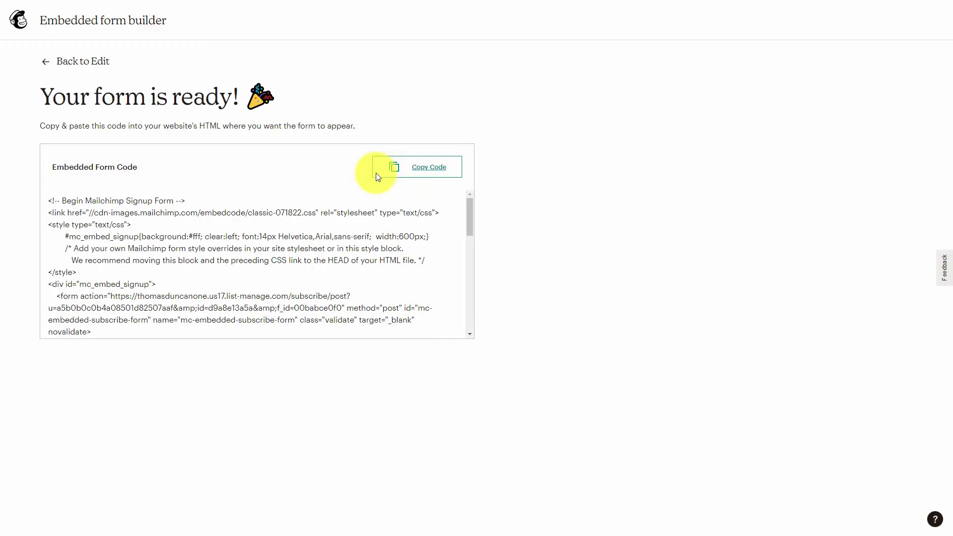
Replace the Custom HTML widget's code with the copied Mailchimp embed code and update the sidebar.
{"action": "left_click", "coordinate": [376, 173]}
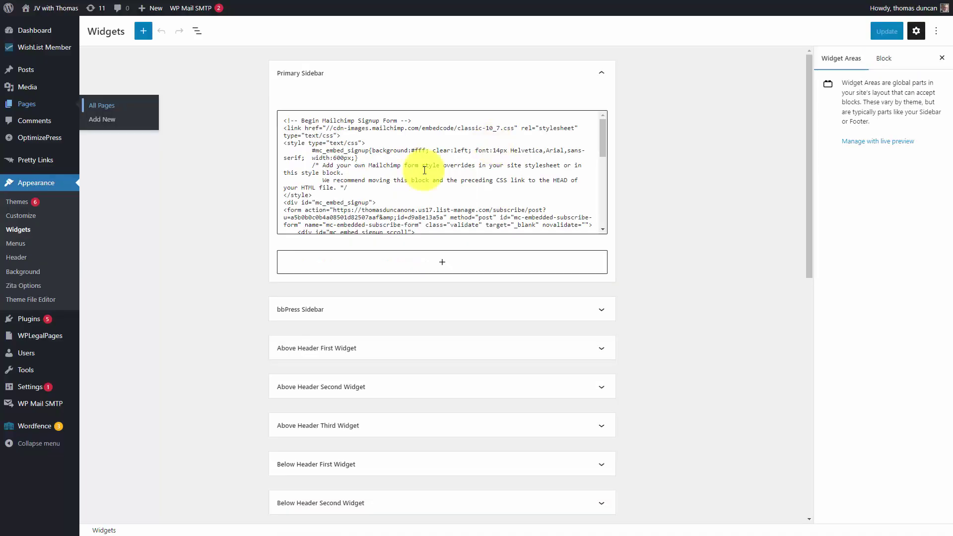
{"action": "left_click_drag", "start_coordinate": [291, 143], "coordinate": [453, 308]}
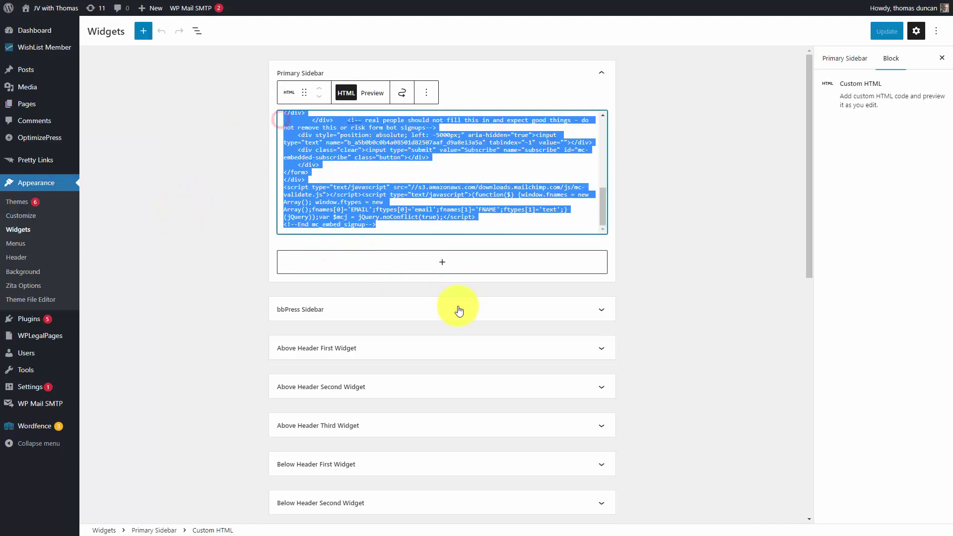
{"action": "key", "text": "ctrl+v"}
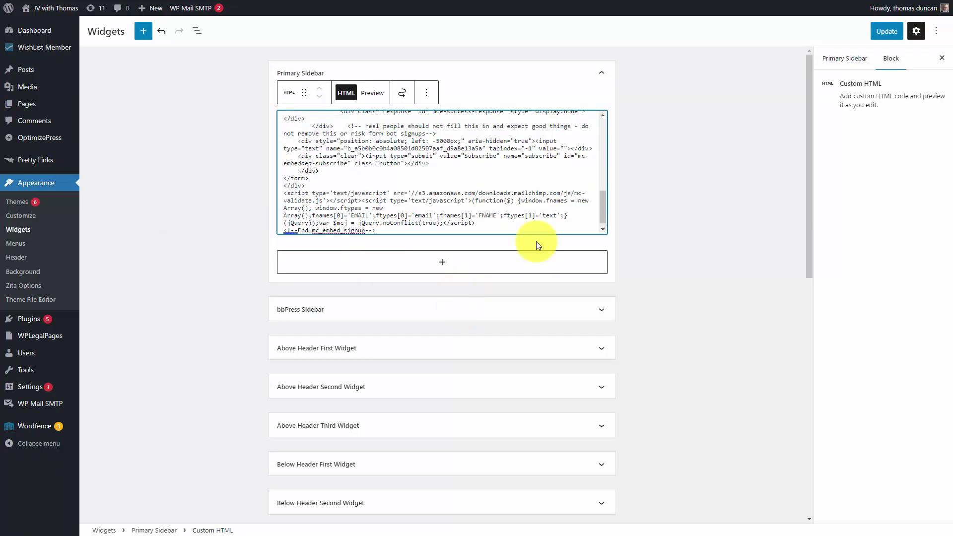
{"action": "left_click", "coordinate": [884, 33]}
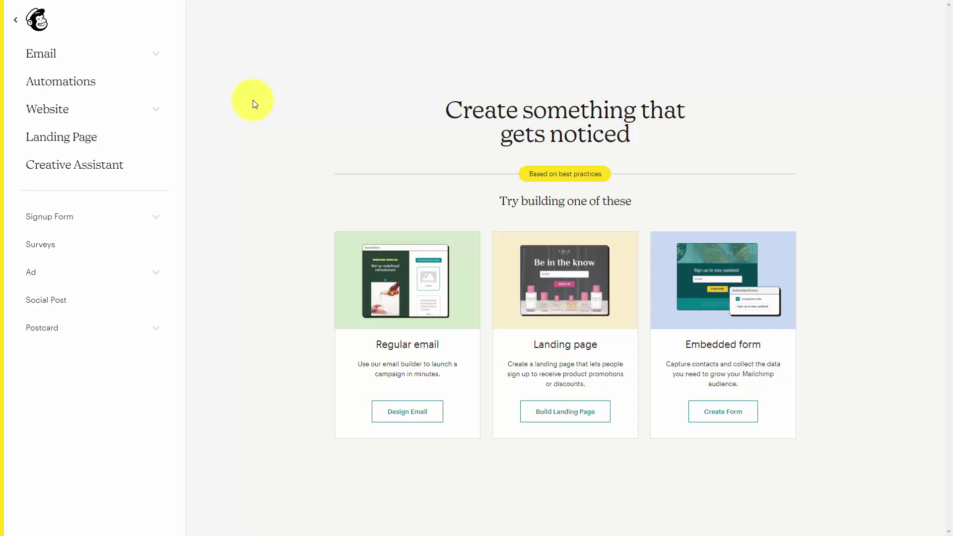
Address the Video Tutorials Masterclass email to all 251 Video Tutorials subscribers and save subject and preview text 'The Masterclass'.
{"action": "left_click", "coordinate": [394, 415]}
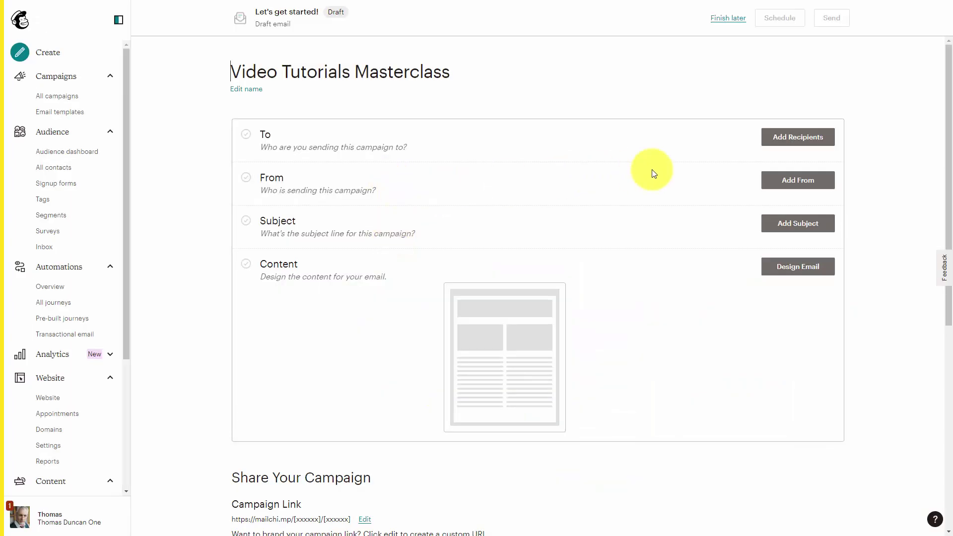
{"action": "left_click", "coordinate": [789, 140]}
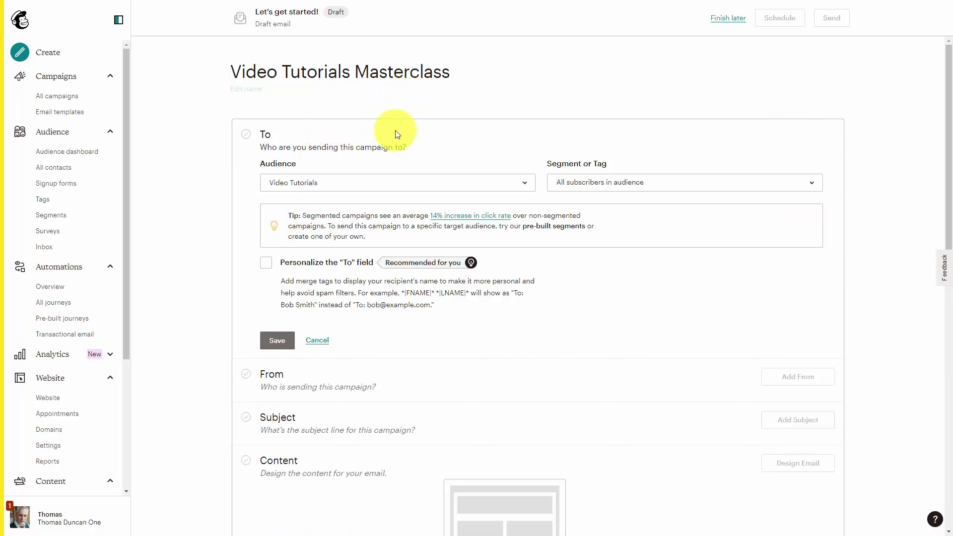
{"action": "left_click", "coordinate": [615, 191]}
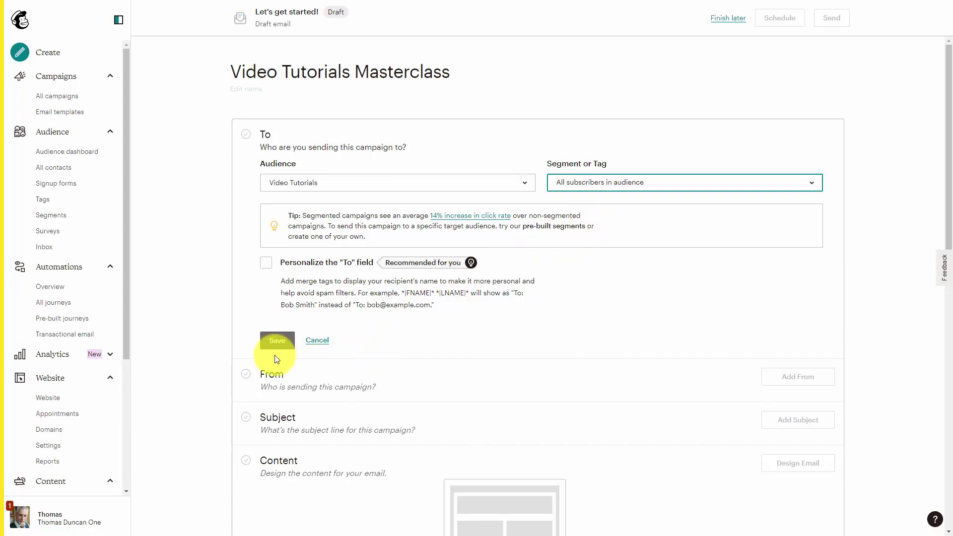
{"action": "left_click", "coordinate": [277, 342]}
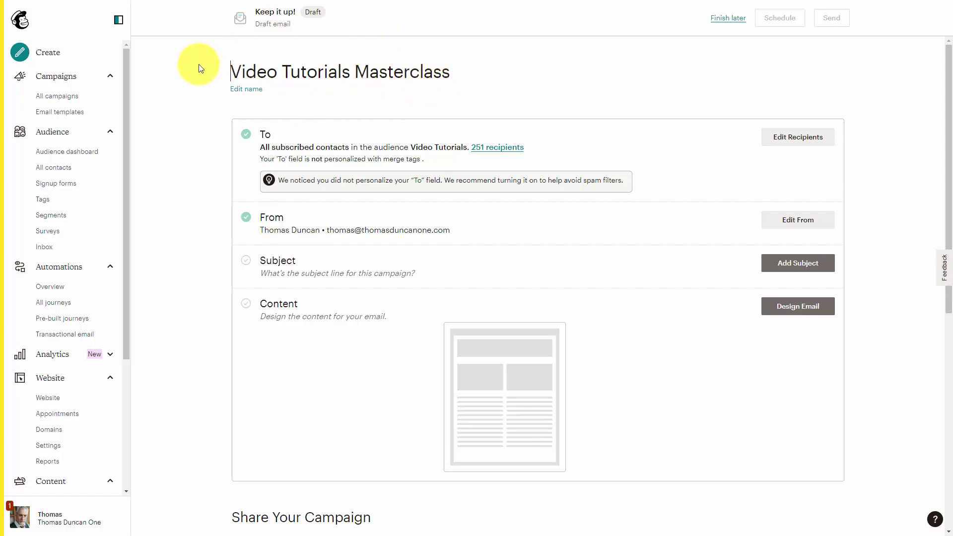
{"action": "left_click", "coordinate": [786, 267]}
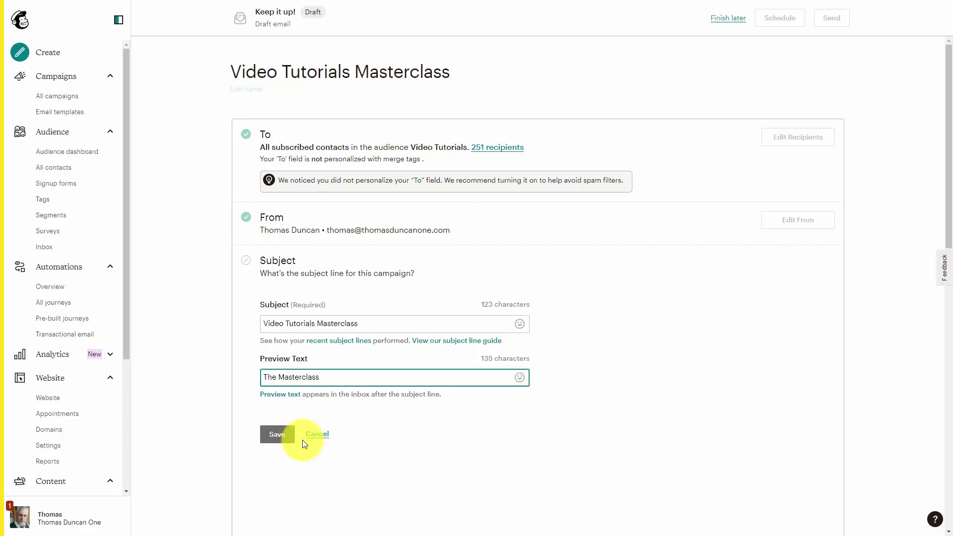
{"action": "left_click", "coordinate": [278, 429]}
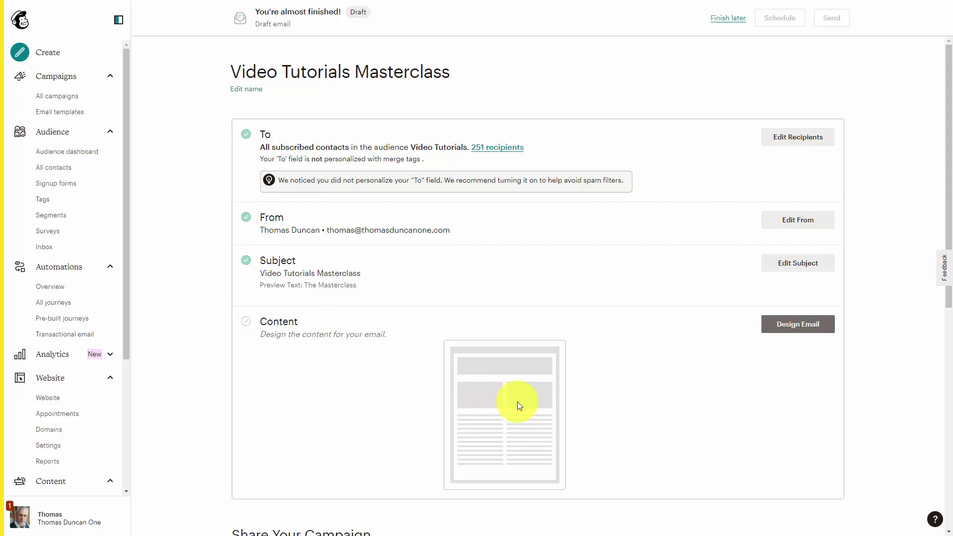
Design the email content with a 'Video Tutorials Masterclass' heading and return to the checklist.
{"action": "left_click", "coordinate": [791, 329]}
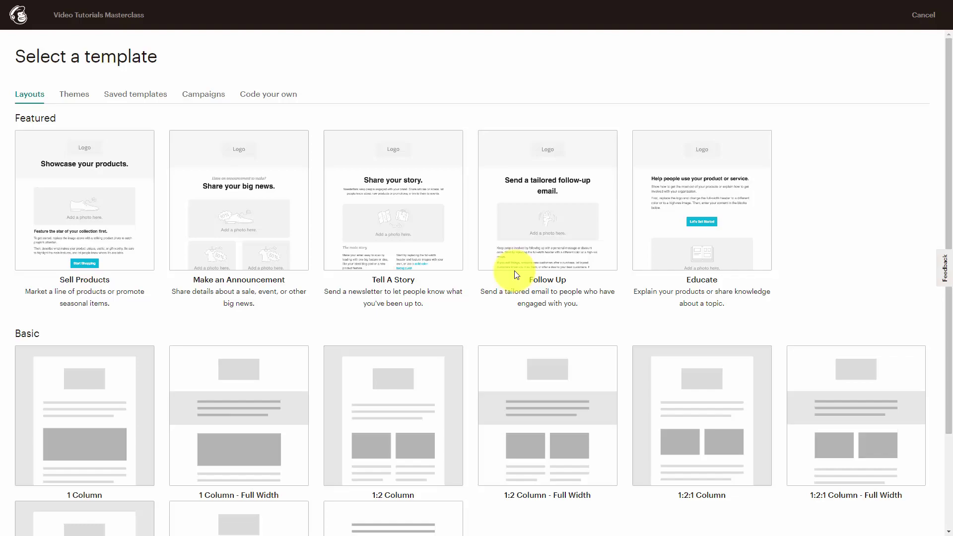
{"action": "scroll", "coordinate": [758, 314], "scroll_direction": "down", "scroll_amount": 2}
{"action": "scroll", "coordinate": [543, 288], "scroll_direction": "up", "scroll_amount": 2}
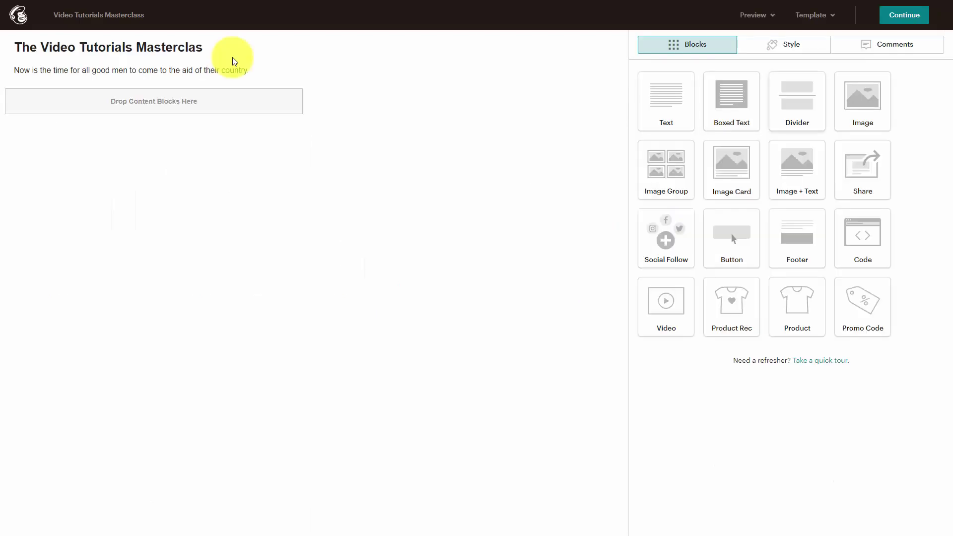
{"action": "key", "text": "Tab"}
{"action": "key", "text": "Tab"}
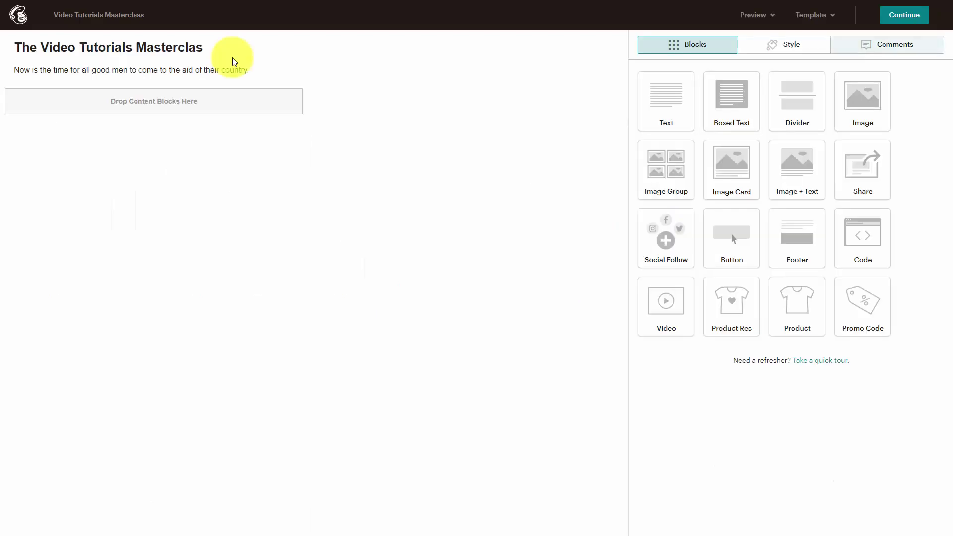
{"action": "key", "text": "Return"}
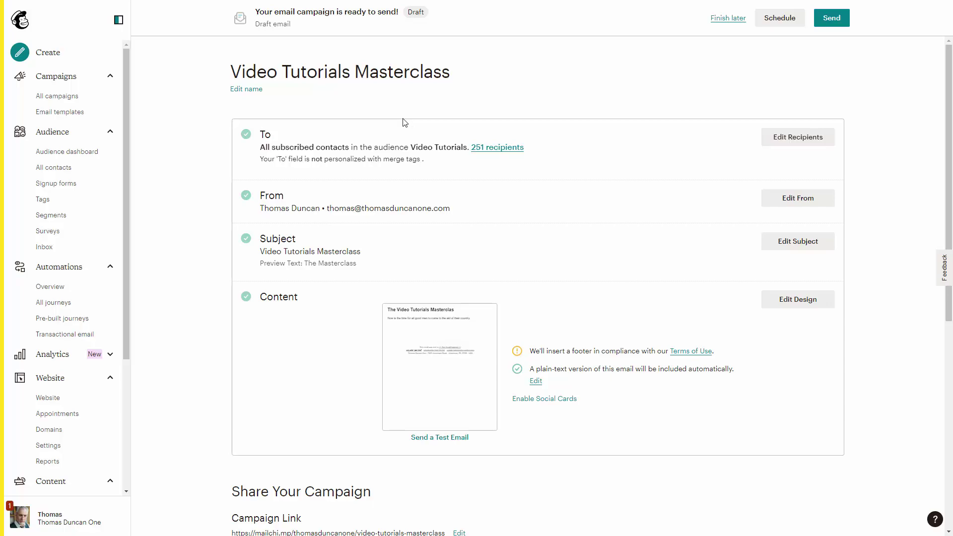
{"action": "left_click", "coordinate": [213, 158]}
Create an automation customer journey named 'Video Tutorials Welcome' and start building it.
{"action": "left_click", "coordinate": [53, 59]}
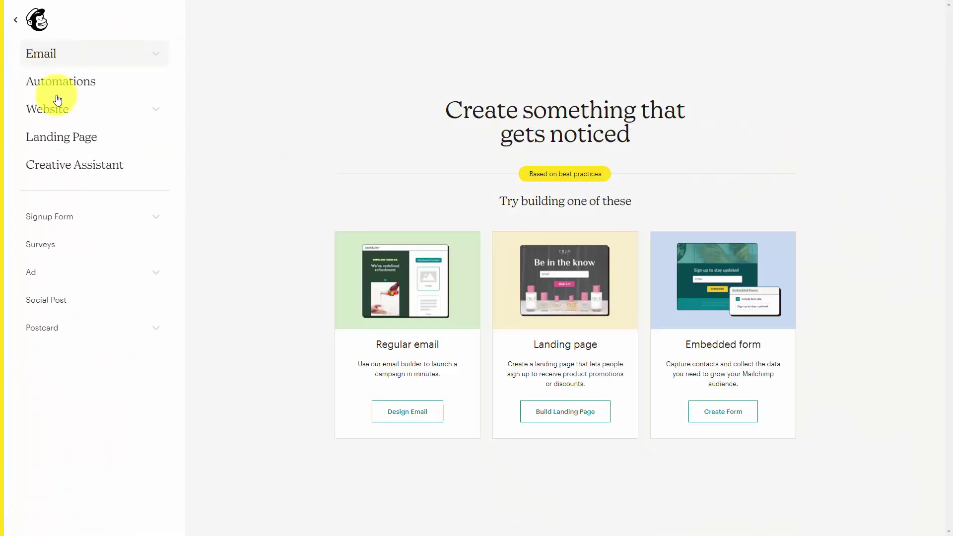
{"action": "left_click", "coordinate": [65, 85]}
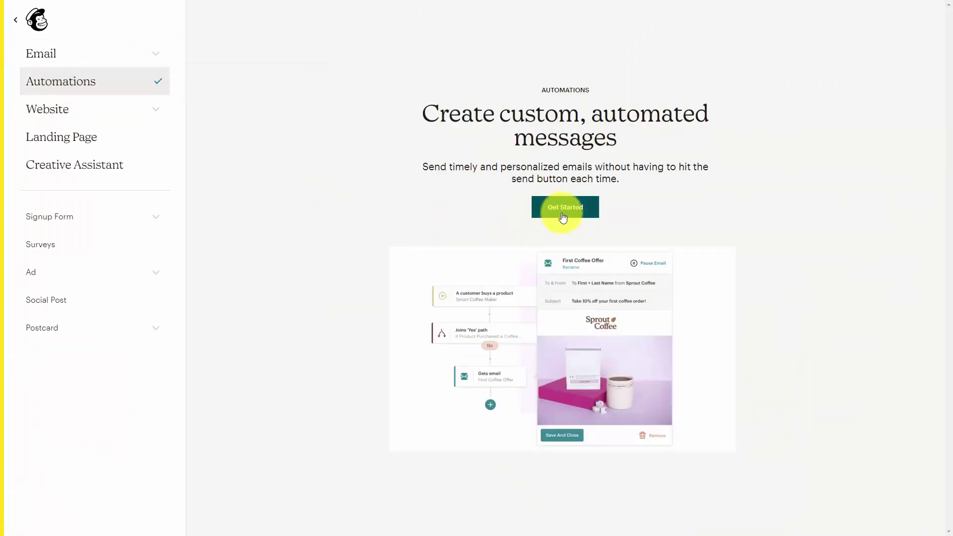
{"action": "left_click", "coordinate": [560, 208]}
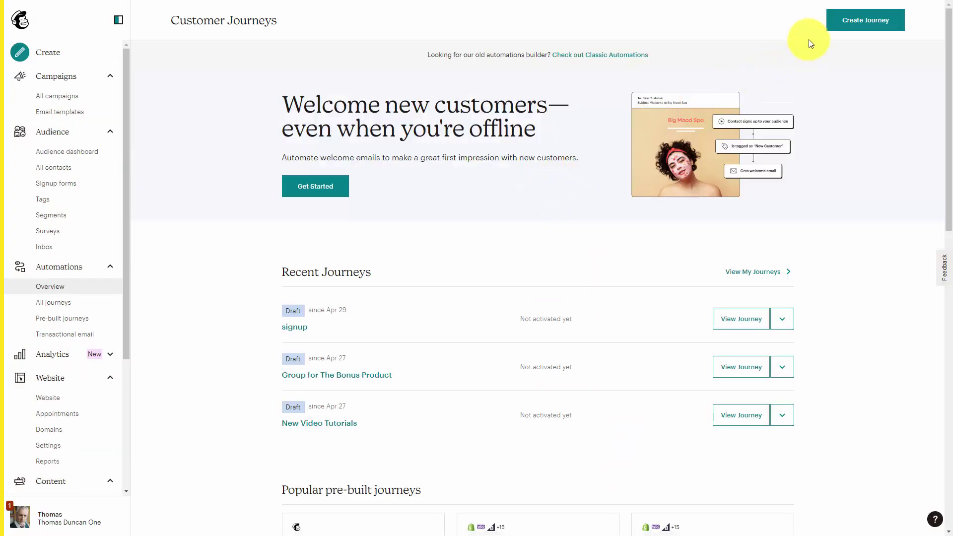
{"action": "left_click", "coordinate": [854, 28]}
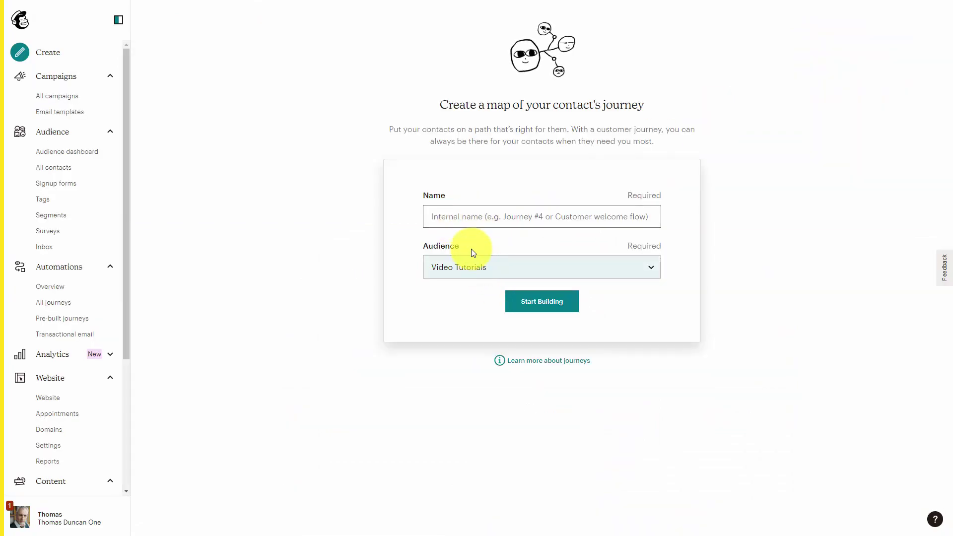
{"action": "left_click", "coordinate": [448, 216]}
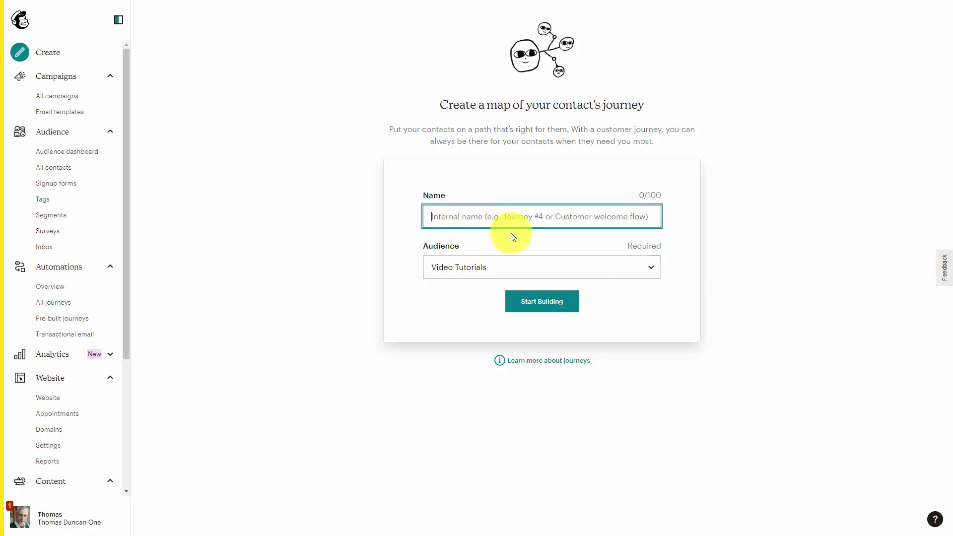
{"action": "type", "text": "Video Tutorials Welcome"}
{"action": "left_click", "coordinate": [540, 307]}
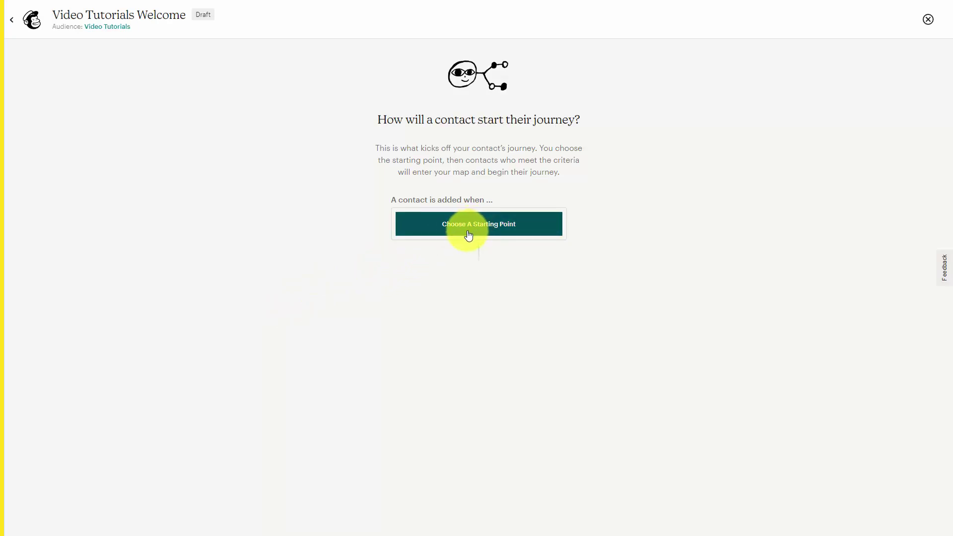
Set the journey's starting point to a contact signing up to Video Tutorials.
{"action": "left_click", "coordinate": [468, 232]}
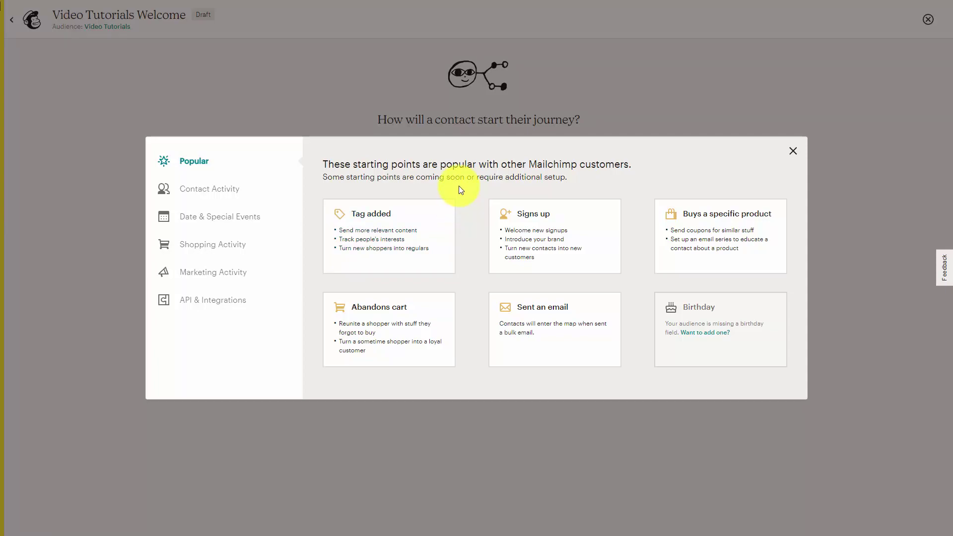
{"action": "left_click", "coordinate": [534, 233]}
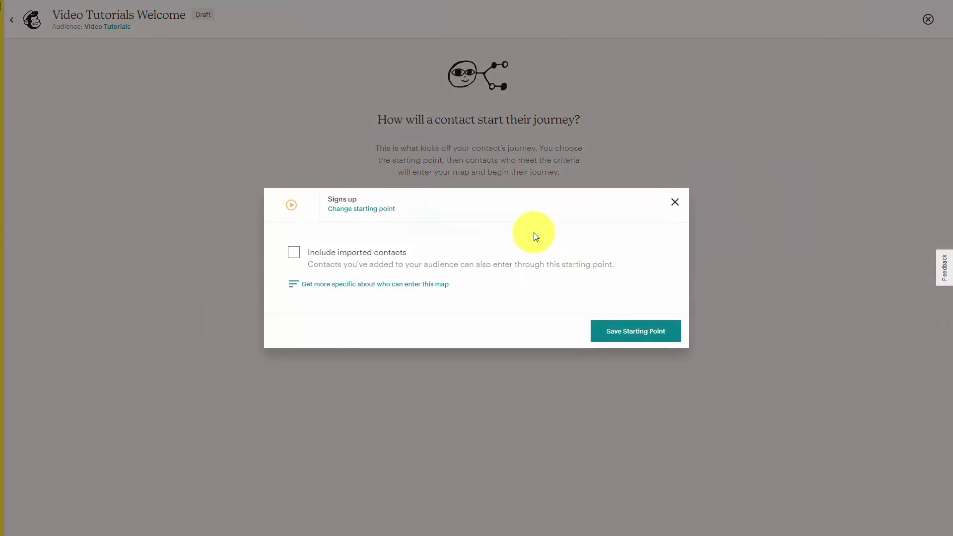
{"action": "left_click", "coordinate": [613, 332]}
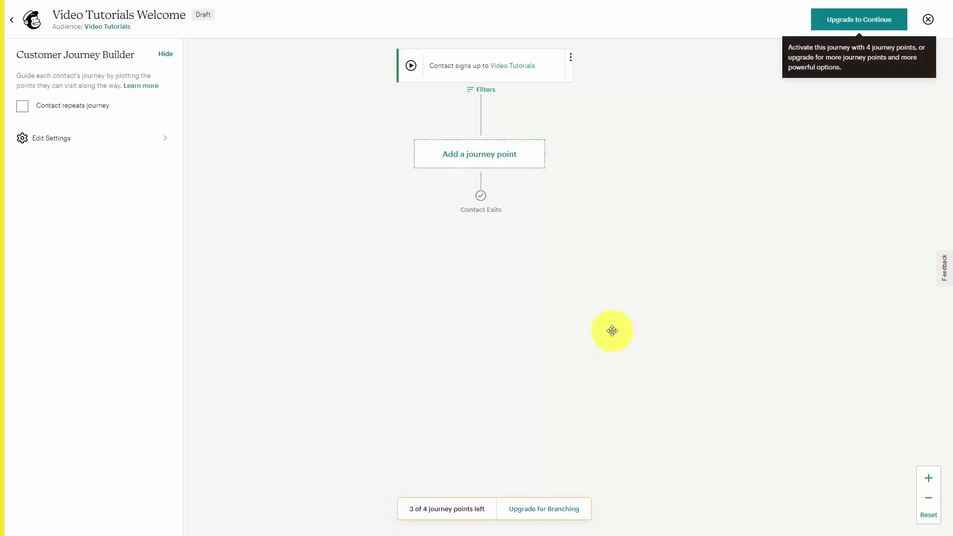
Add a Send email journey point after the sign-up starting point.
{"action": "left_click", "coordinate": [470, 157]}
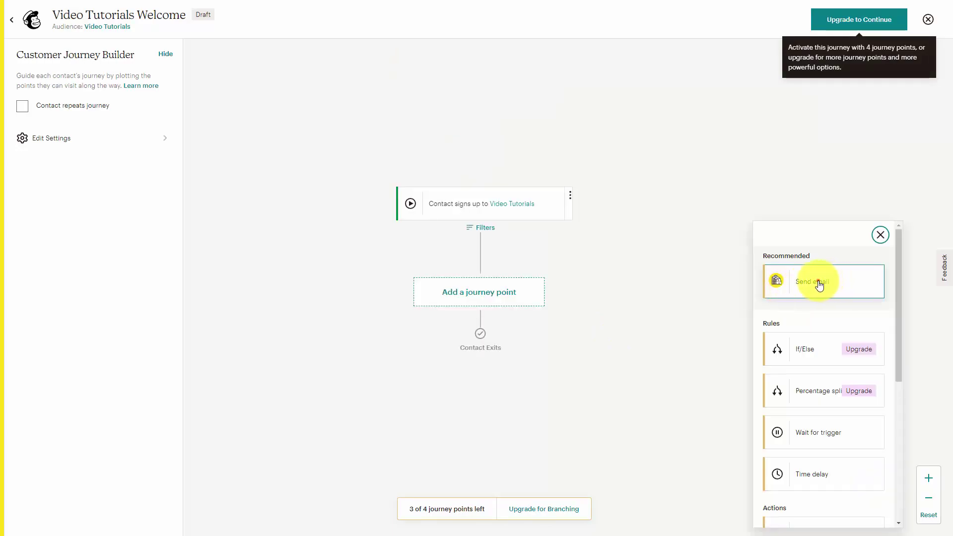
{"action": "left_click", "coordinate": [819, 284]}
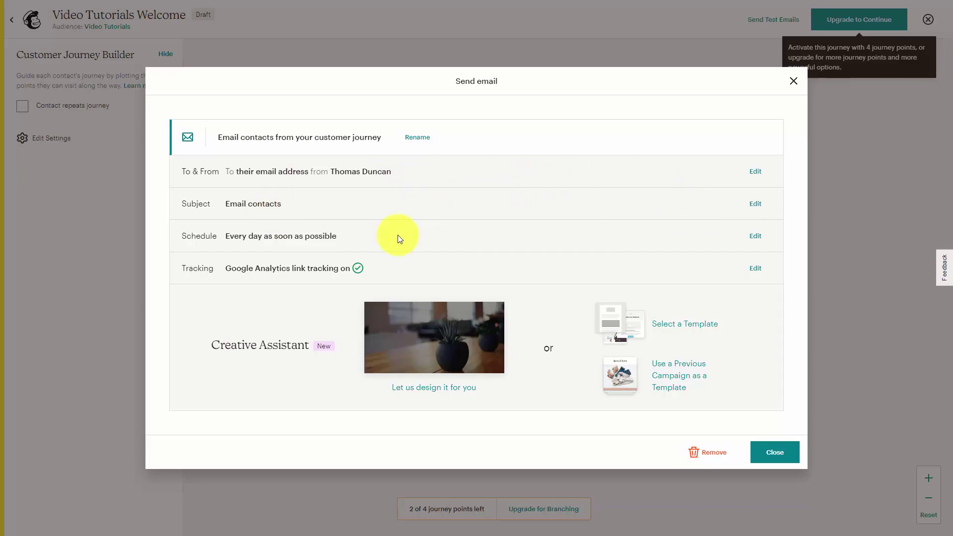
Choose a template for the journey email and save it back to the journey.
{"action": "left_click", "coordinate": [668, 329]}
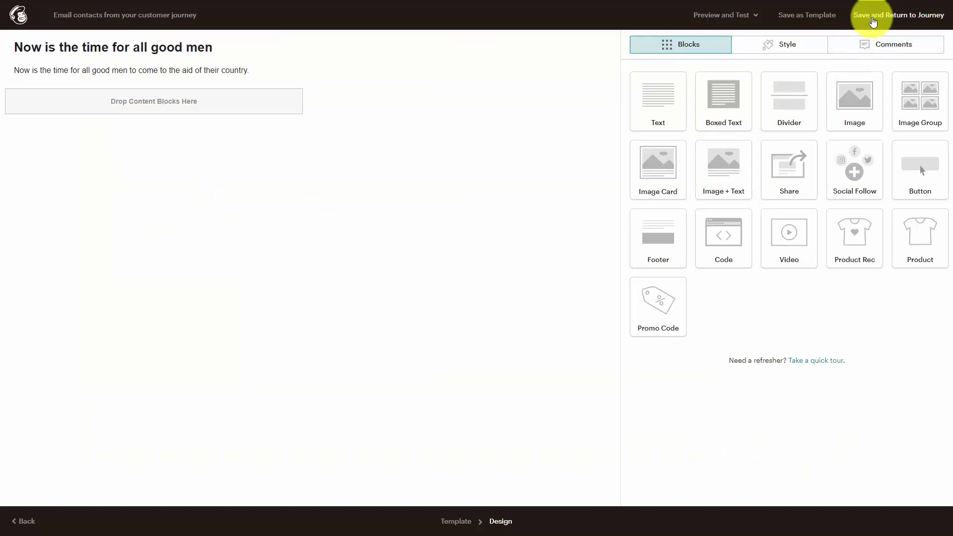
{"action": "left_click", "coordinate": [871, 17]}
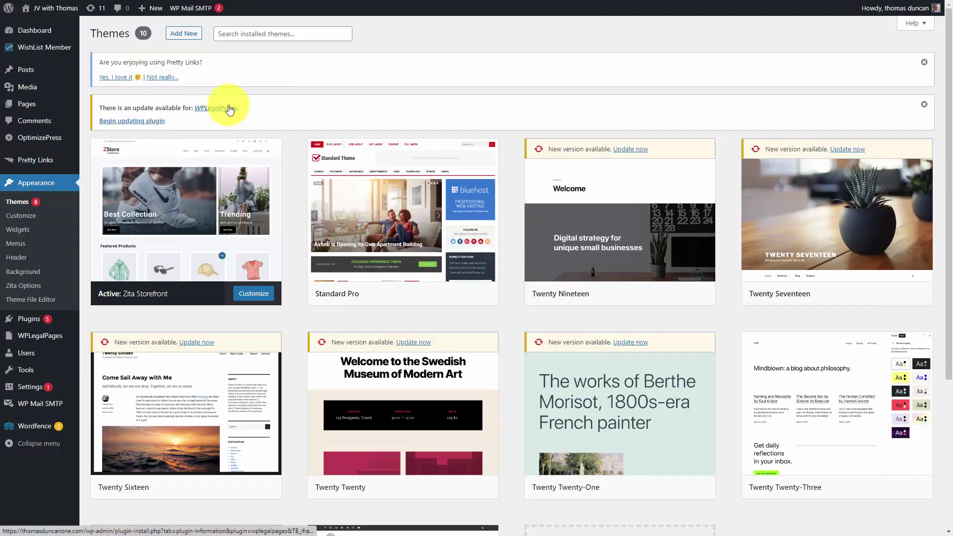
Open the WordPress Add Themes directory and reveal its subject, features and layout filters.
{"action": "mouse_move", "coordinate": [187, 228]}
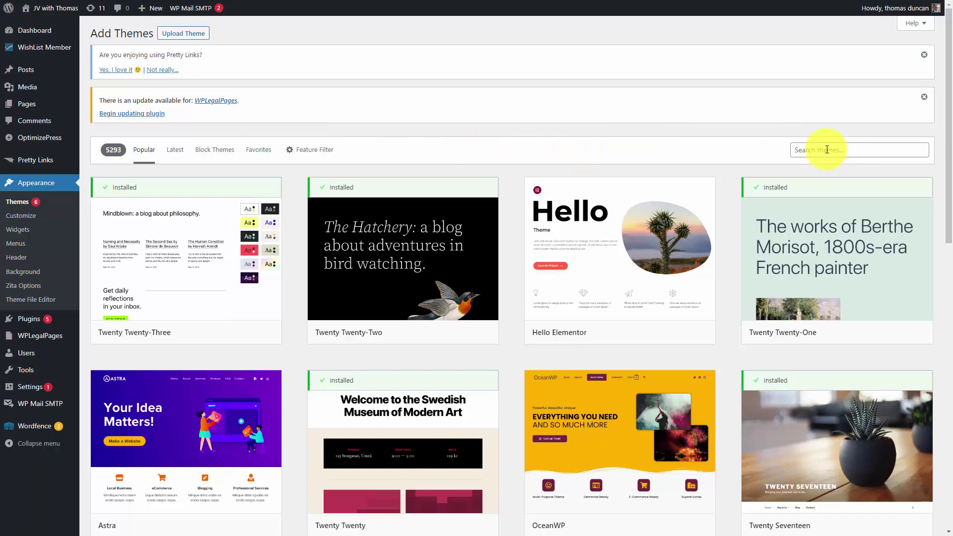
{"action": "left_click", "coordinate": [814, 148]}
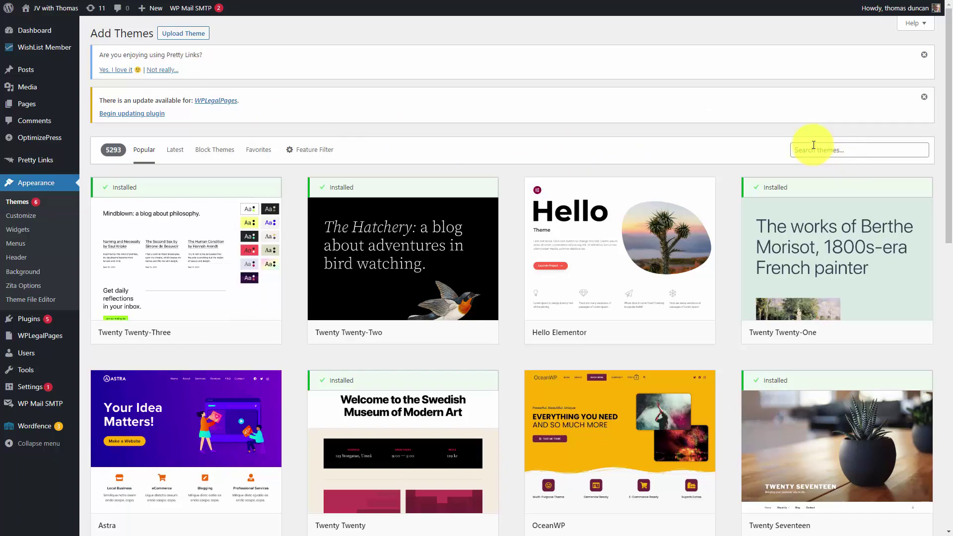
{"action": "left_click", "coordinate": [310, 153]}
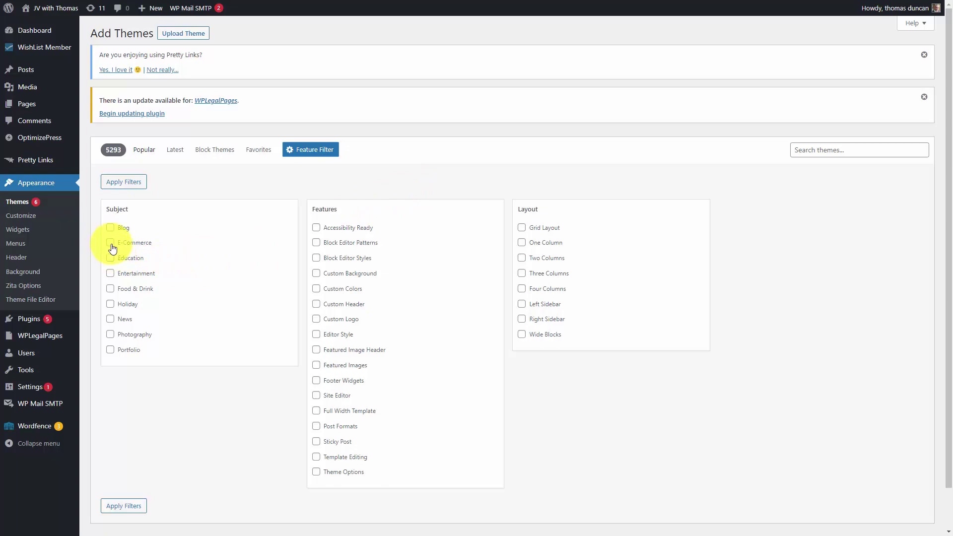
Filter themes by the E-Commerce subject, then install and activate Blogger Stories.
{"action": "left_click", "coordinate": [110, 243]}
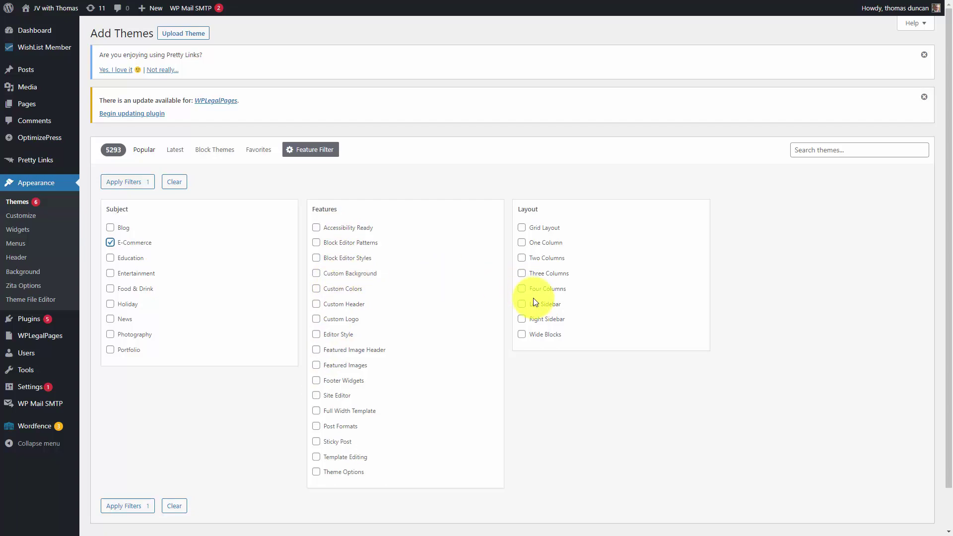
{"action": "left_click", "coordinate": [130, 183]}
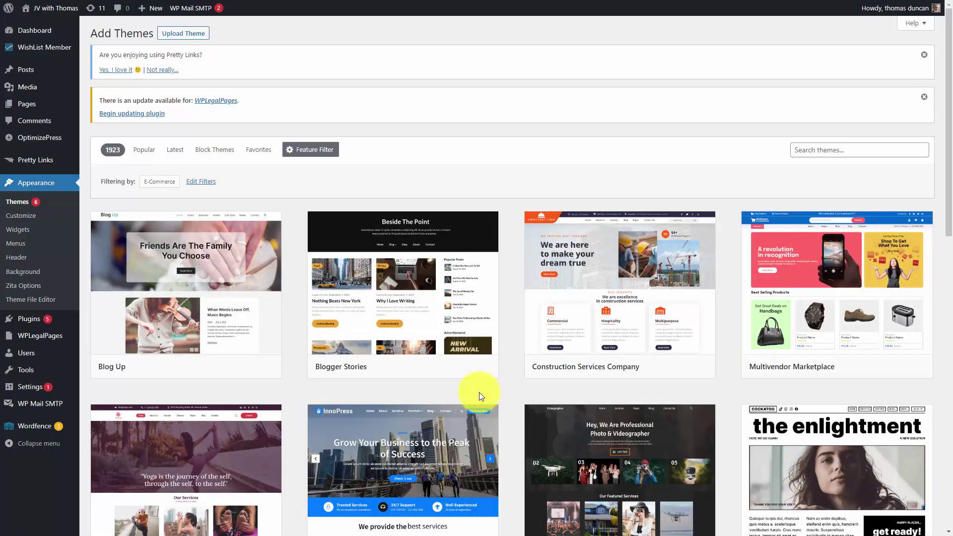
{"action": "mouse_move", "coordinate": [394, 302]}
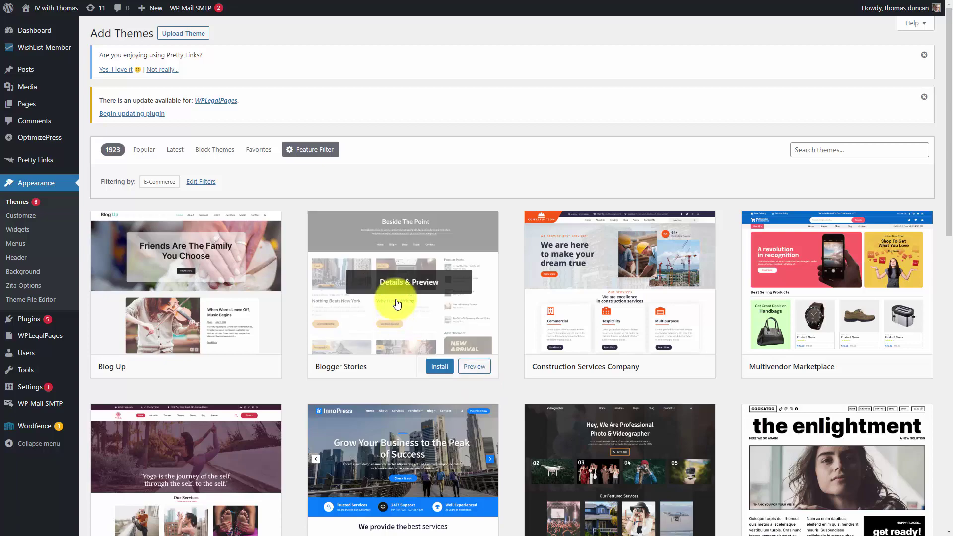
{"action": "left_click", "coordinate": [438, 367]}
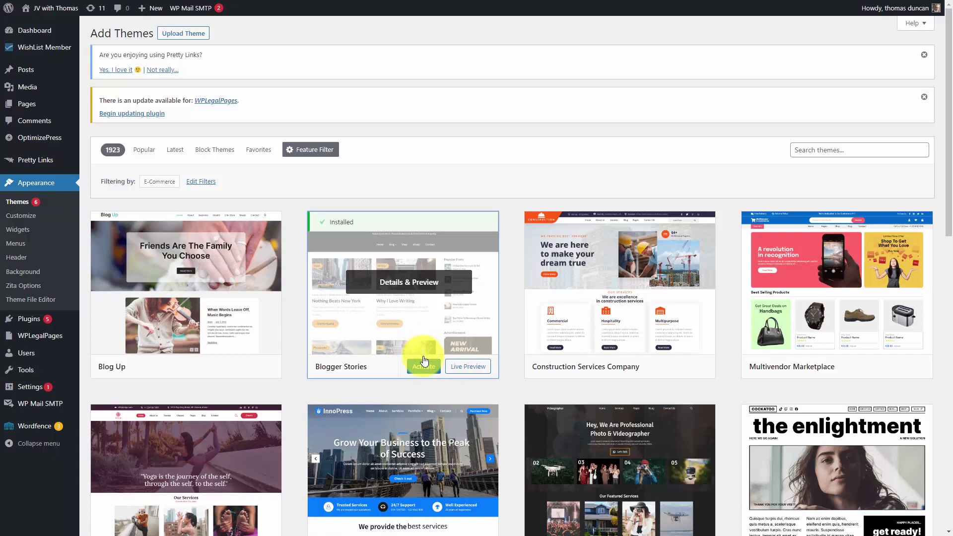
{"action": "left_click", "coordinate": [423, 365]}
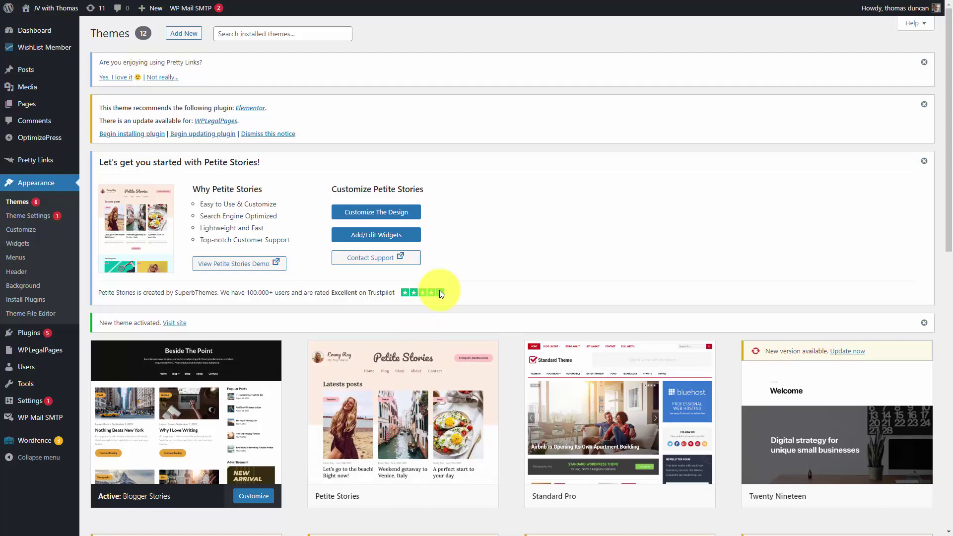
Live-preview the Twenty Sixteen theme from the installed themes list.
{"action": "scroll", "coordinate": [439, 292], "scroll_direction": "down", "scroll_amount": 6}
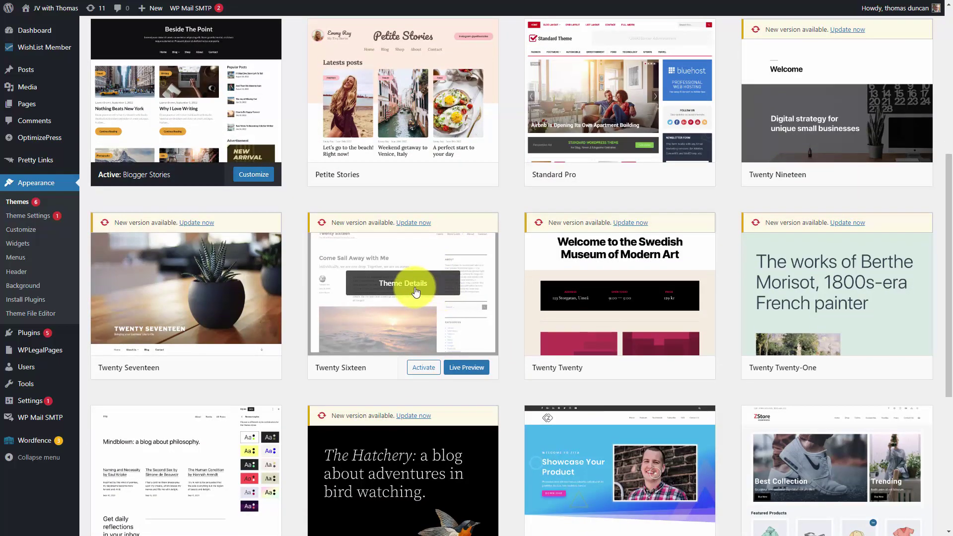
{"action": "scroll", "coordinate": [416, 292], "scroll_direction": "down", "scroll_amount": 3}
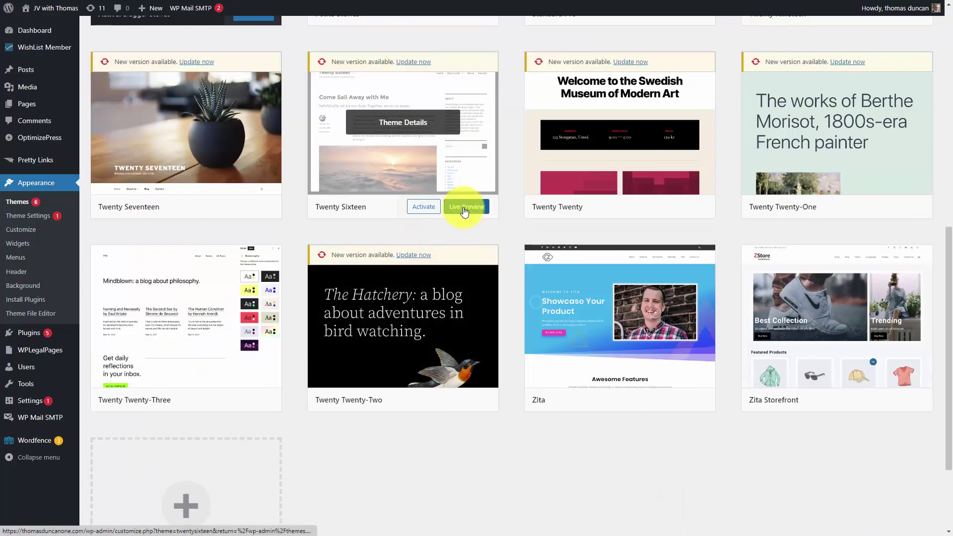
{"action": "left_click", "coordinate": [462, 212]}
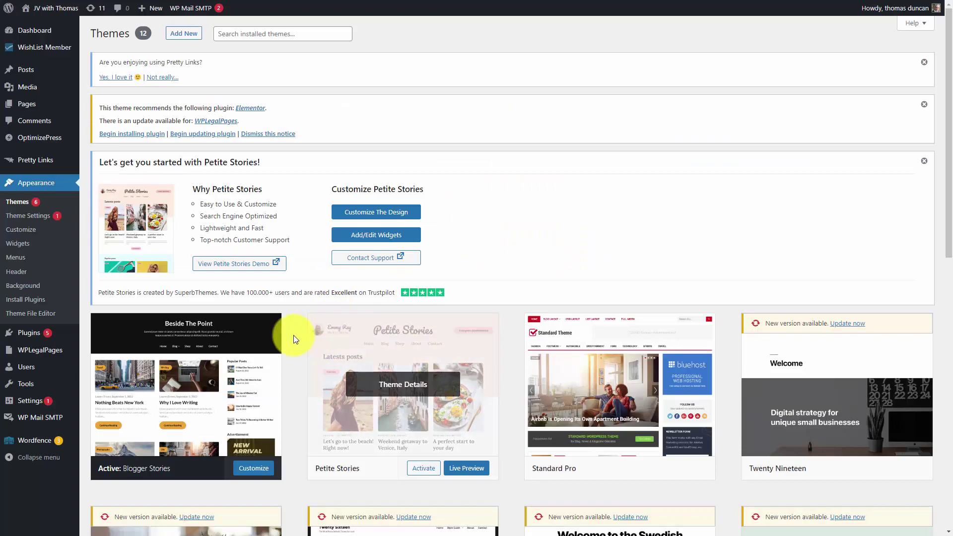
{"action": "mouse_move", "coordinate": [27, 335]}
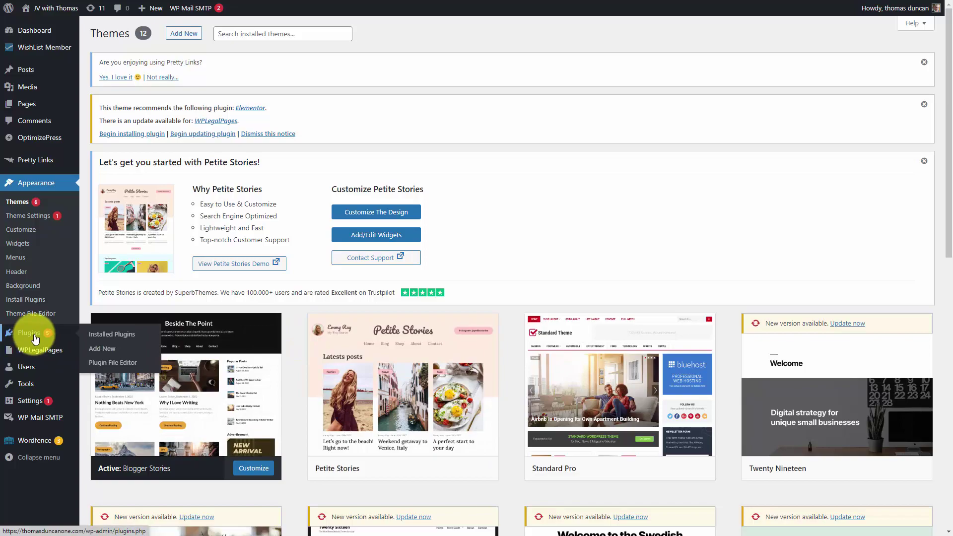
Browse the Featured plugins on the Add Plugins page.
{"action": "left_click", "coordinate": [106, 350]}
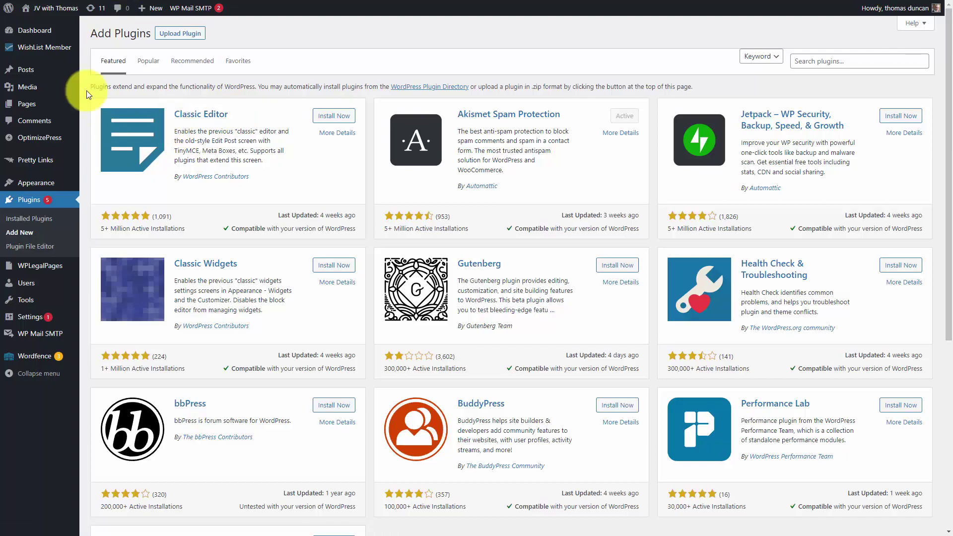
{"action": "mouse_move", "coordinate": [32, 76]}
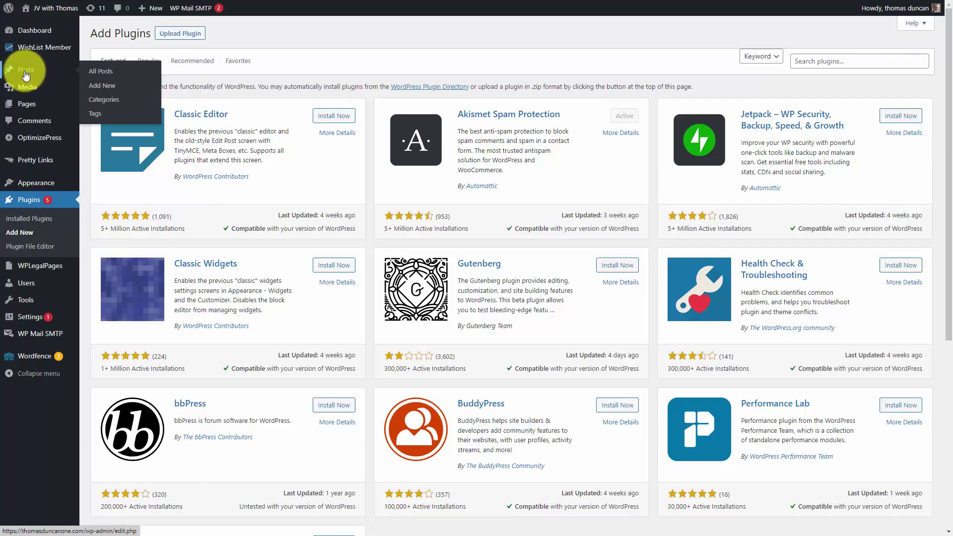
Start a new WordPress blog post.
{"action": "left_click", "coordinate": [107, 88]}
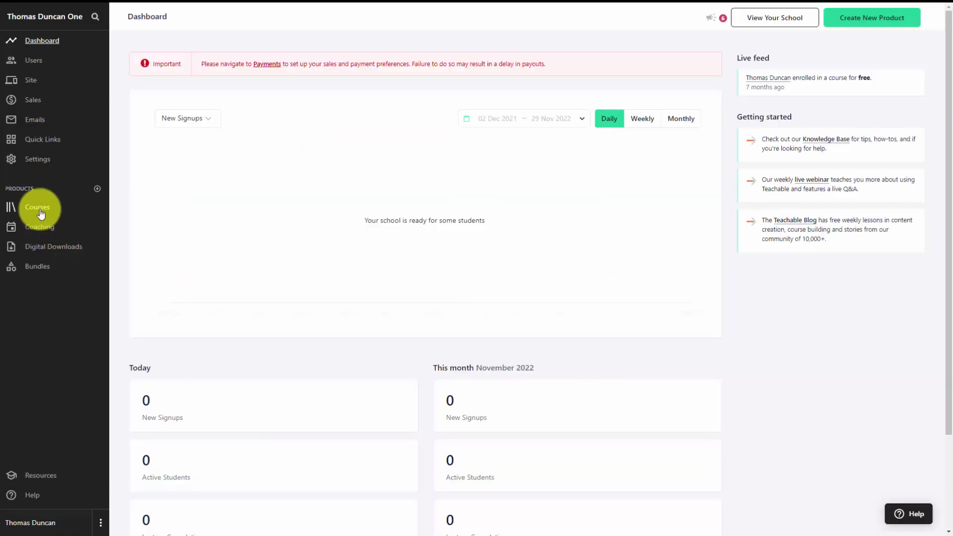
Open the Video Tutorials Masterclass course from Courses and view its Curriculum sections and lectures.
{"action": "left_click", "coordinate": [40, 206]}
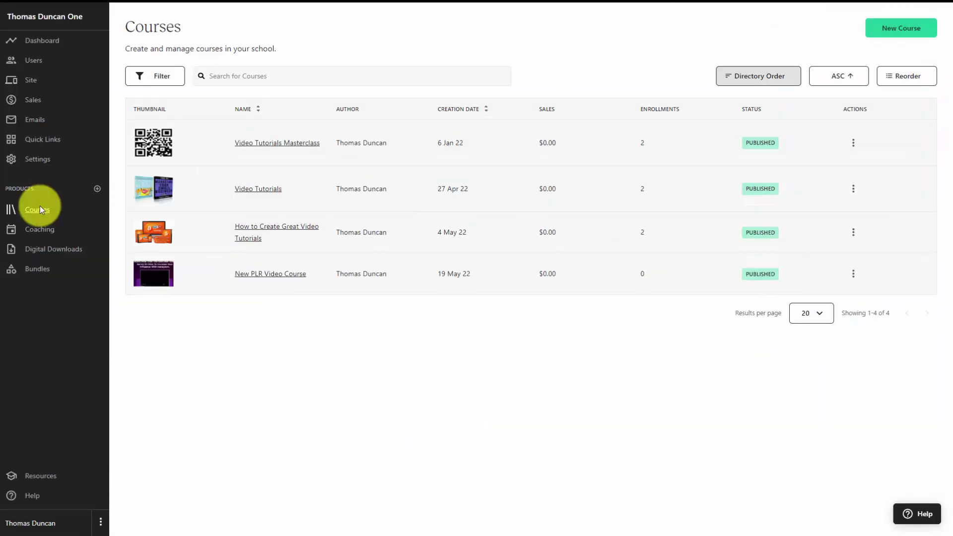
{"action": "left_click", "coordinate": [279, 144]}
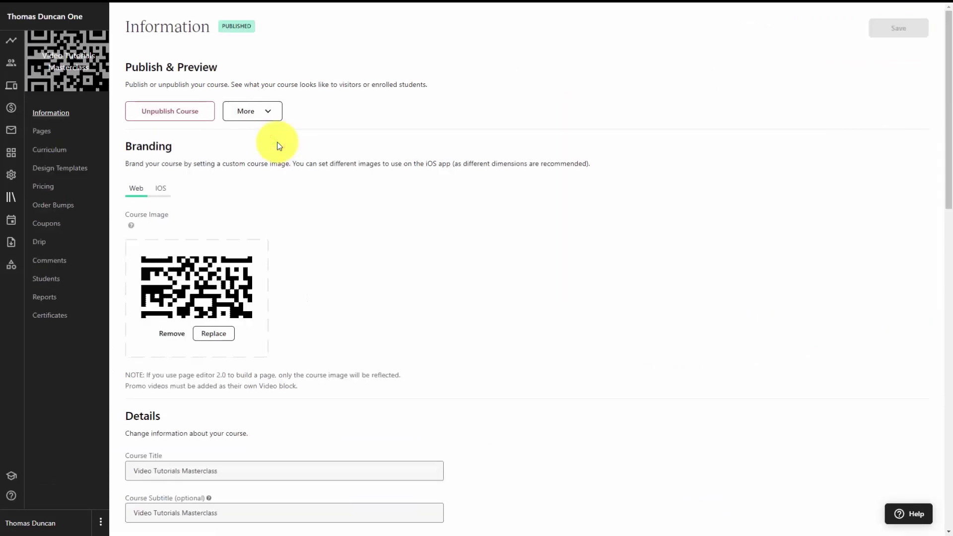
{"action": "left_click", "coordinate": [61, 156]}
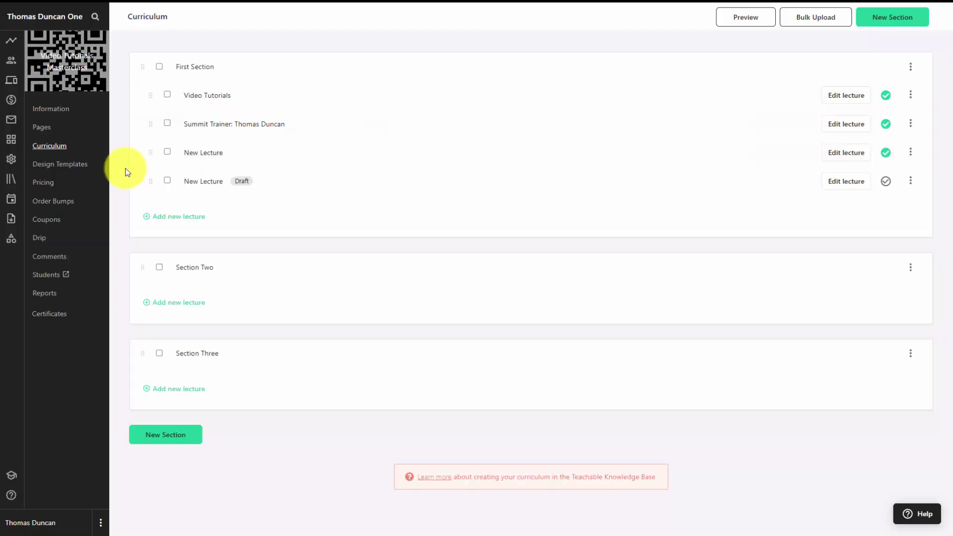
Review the Video Tutorials Masterclass sales, checkout and thank-you pages under Pages.
{"action": "left_click", "coordinate": [47, 130]}
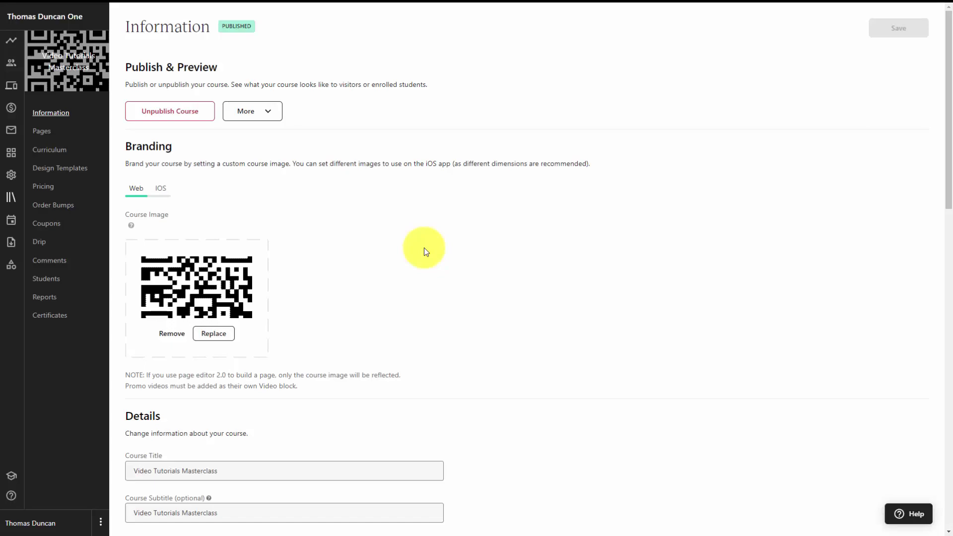
Show the Post Purchase Page choices under Default Pages, leaving Thank You Page selected.
{"action": "scroll", "coordinate": [356, 169], "scroll_direction": "down", "scroll_amount": 15}
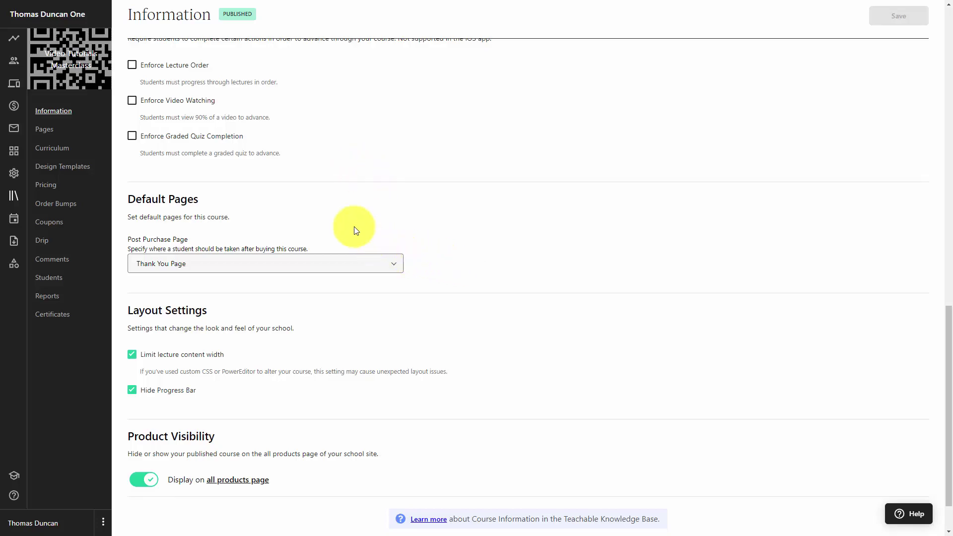
{"action": "left_click", "coordinate": [371, 268]}
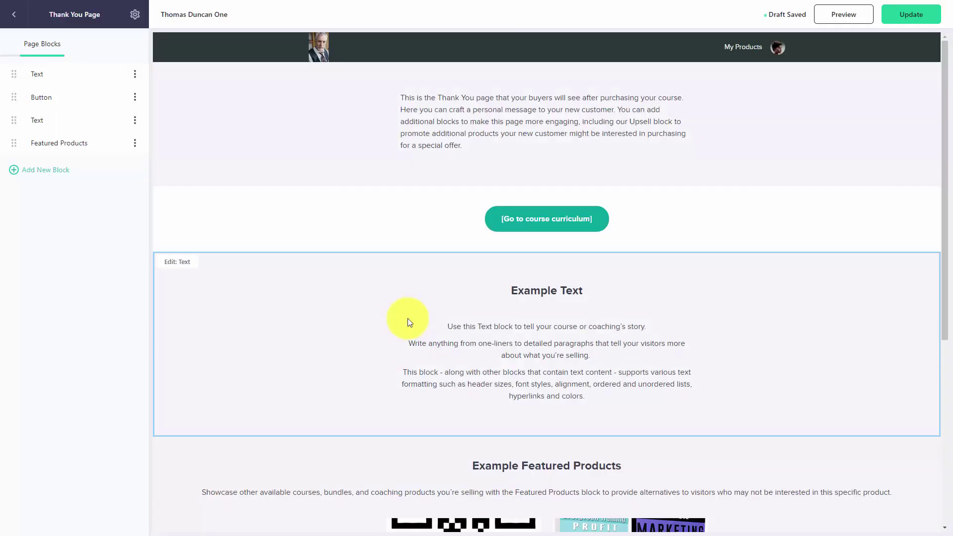
Open the Thank You page's Featured Products block to edit its heading and products.
{"action": "scroll", "coordinate": [189, 295], "scroll_direction": "down", "scroll_amount": 6}
{"action": "left_click", "coordinate": [189, 293]}
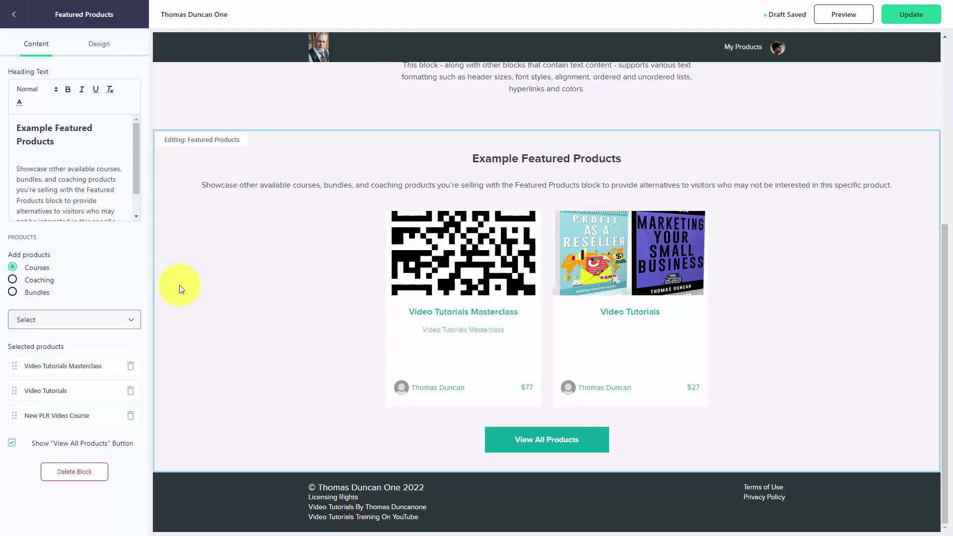
Add a Text with Image Grid block below Featured Products and select it.
{"action": "left_click", "coordinate": [179, 285]}
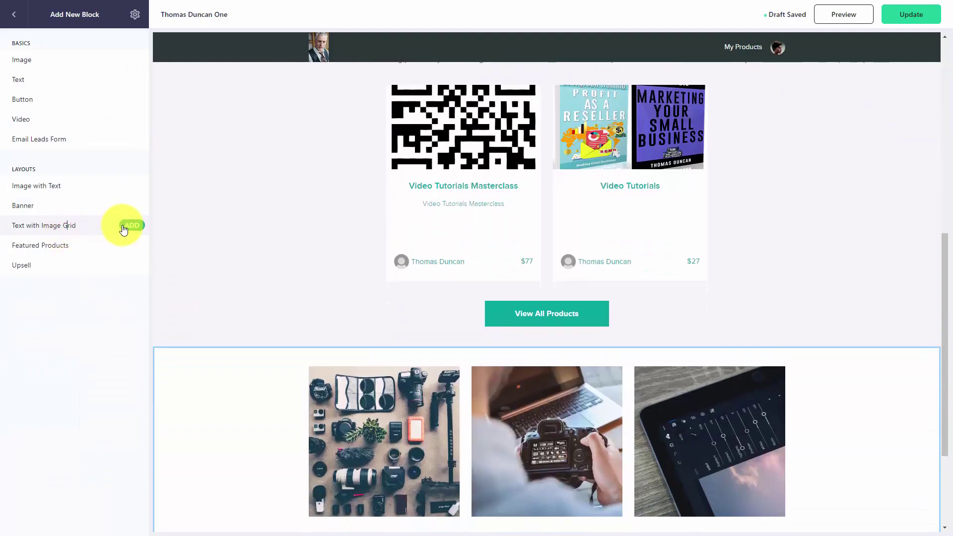
{"action": "left_click", "coordinate": [124, 227]}
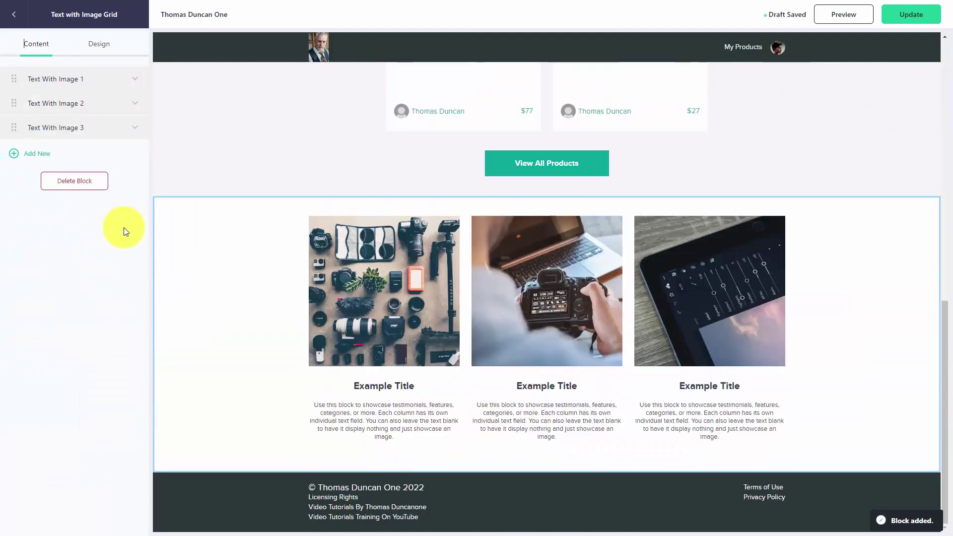
{"action": "left_click", "coordinate": [380, 296]}
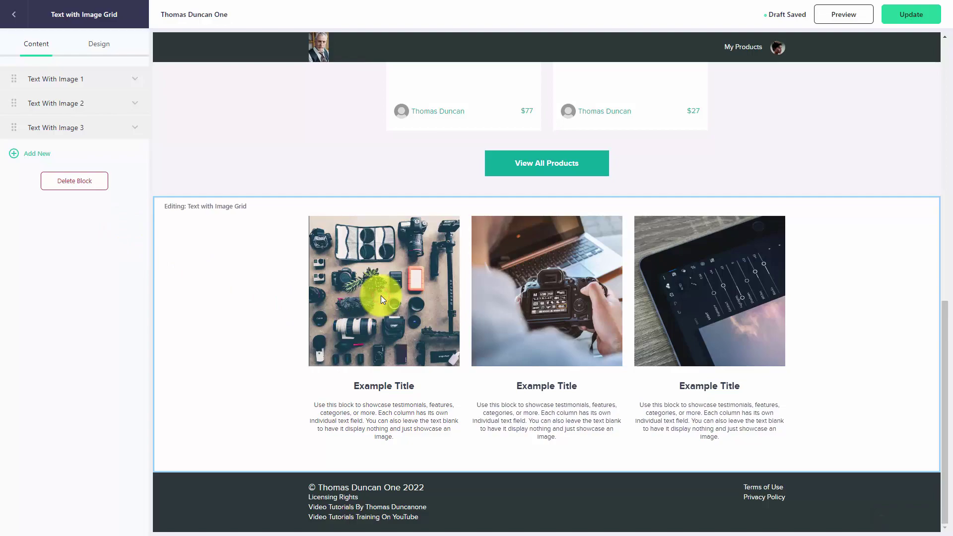
Expand Text With Image 1 to show its image, alt text, link and heading fields.
{"action": "left_click", "coordinate": [135, 78]}
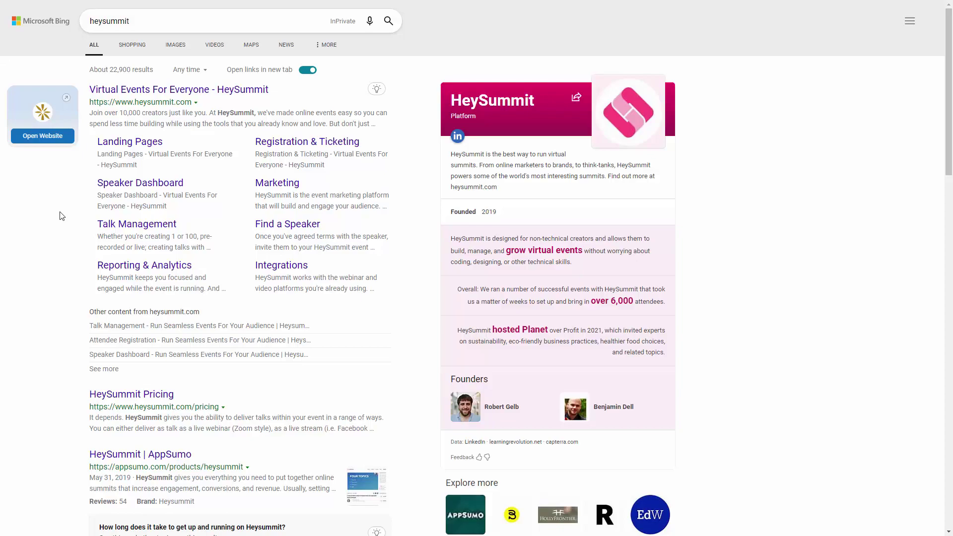
Follow the HeySummit Bing result to the Test Event's Integrations settings.
{"action": "left_click", "coordinate": [103, 94]}
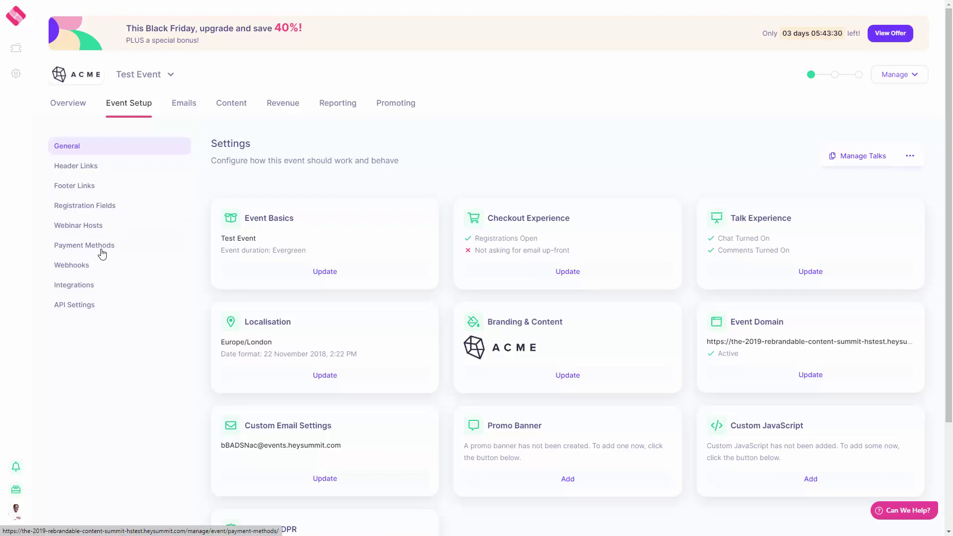
{"action": "left_click", "coordinate": [83, 285]}
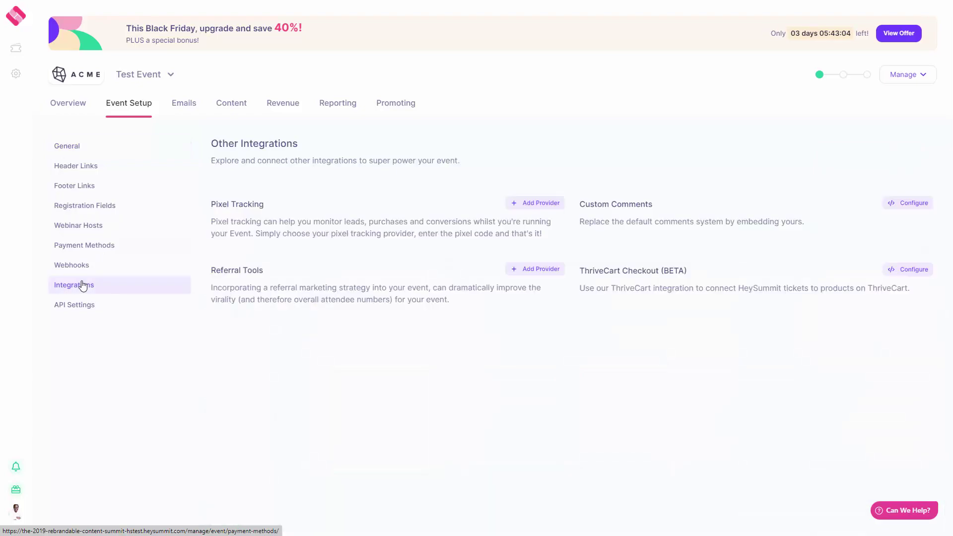
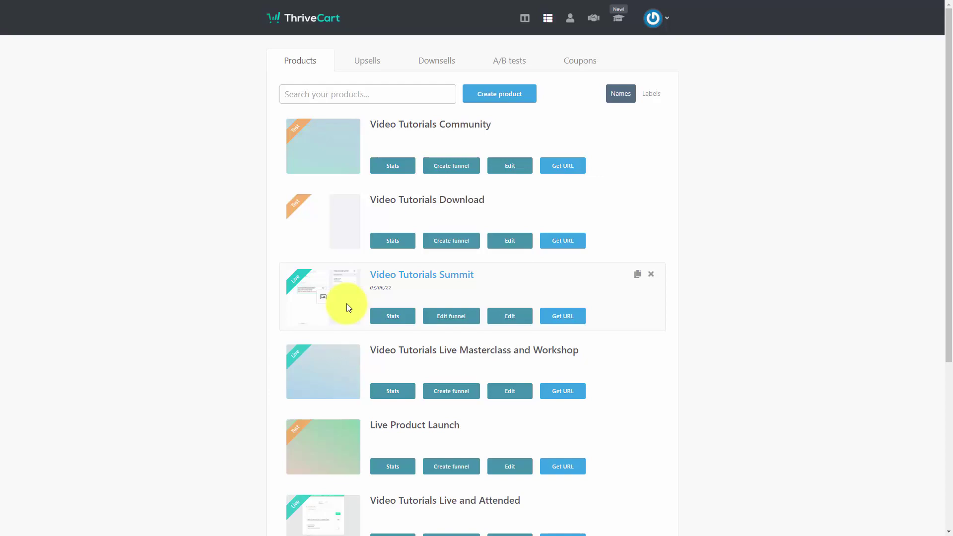
Open the Video Tutorials Summit product and review its bump offer settings.
{"action": "left_click", "coordinate": [347, 303]}
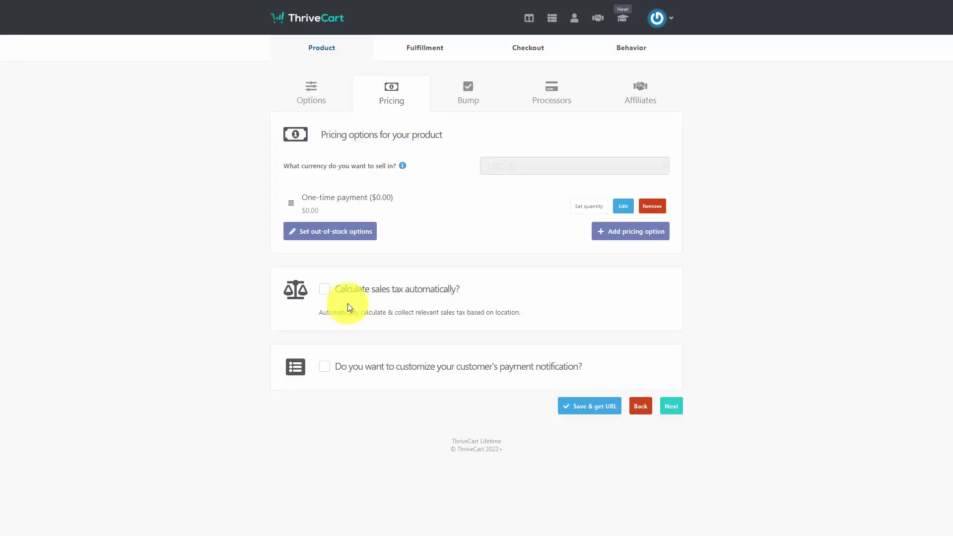
{"action": "left_click", "coordinate": [468, 94]}
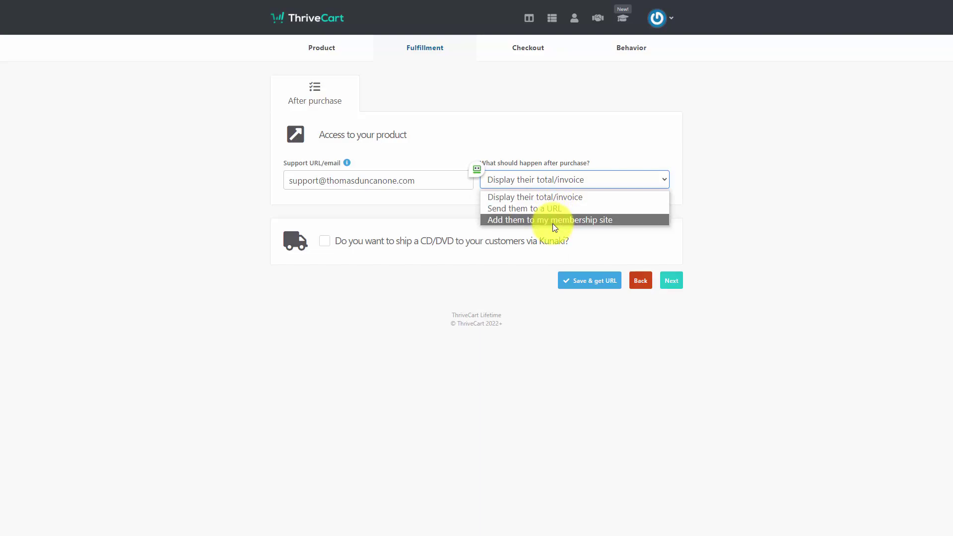
Set the after-purchase action to 'Add them to my membership site'.
{"action": "left_click", "coordinate": [552, 219]}
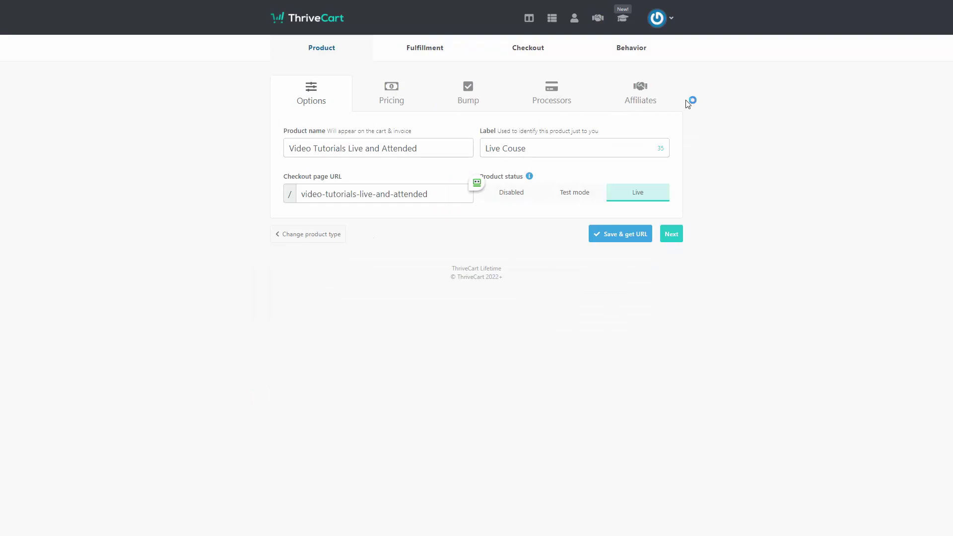
Enable affiliates for the product with a 50% commission due after 7 days.
{"action": "left_click", "coordinate": [638, 90]}
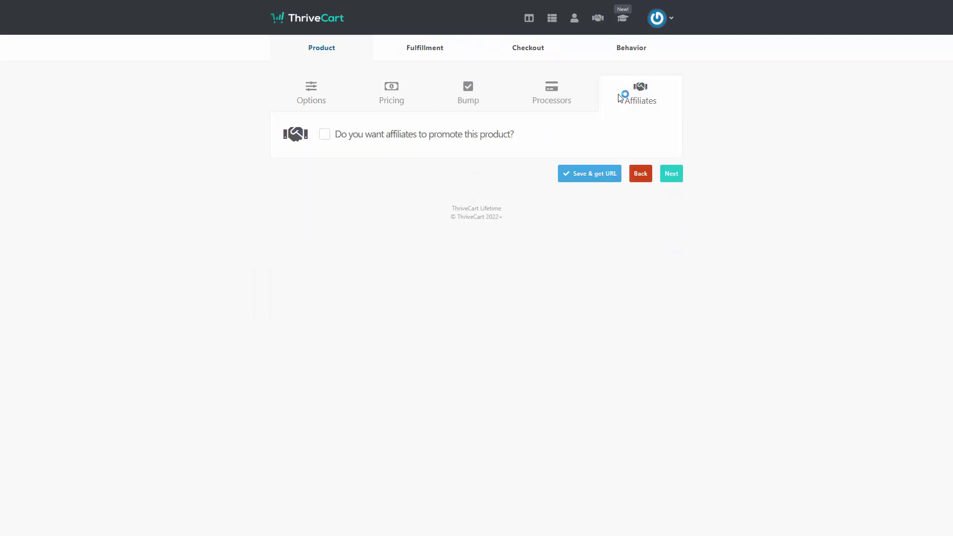
{"action": "left_click", "coordinate": [325, 134]}
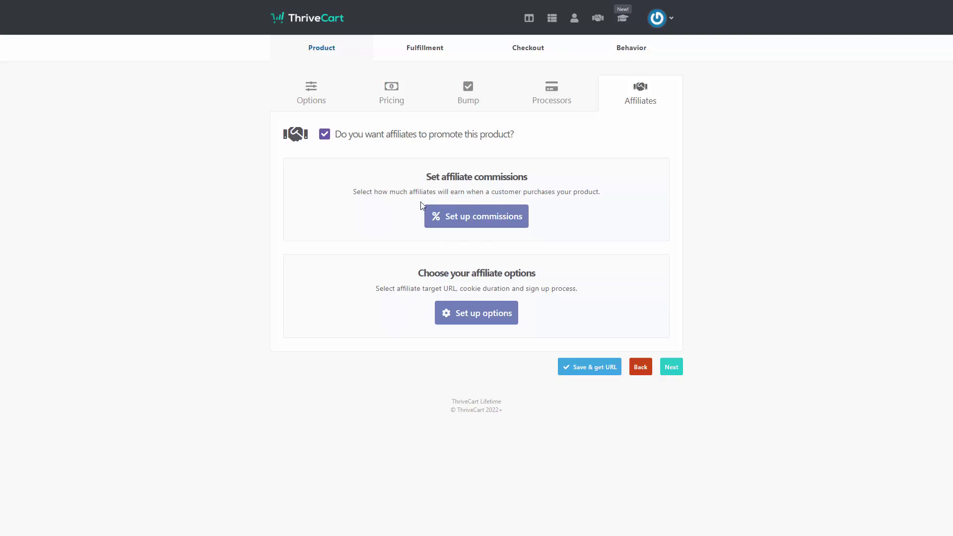
{"action": "left_click", "coordinate": [481, 218]}
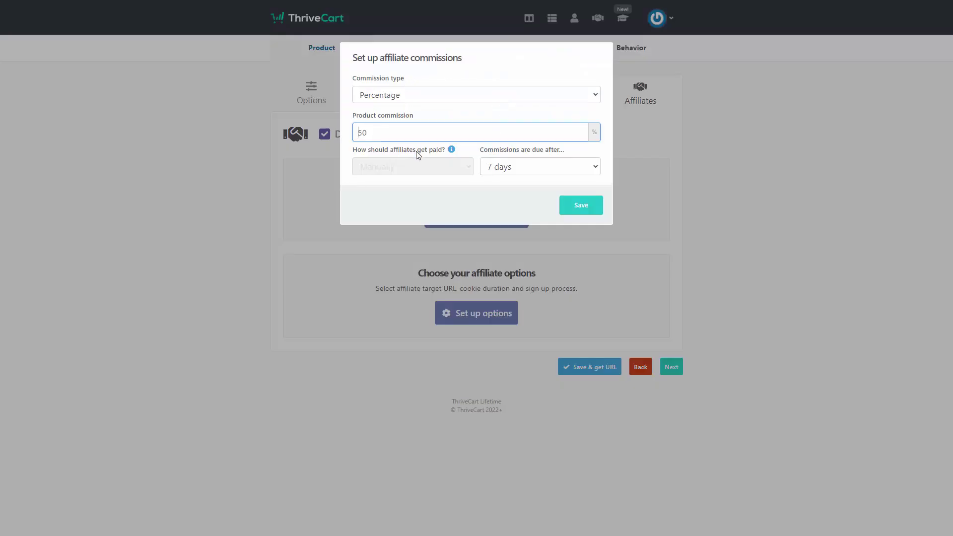
{"action": "left_click", "coordinate": [525, 172]}
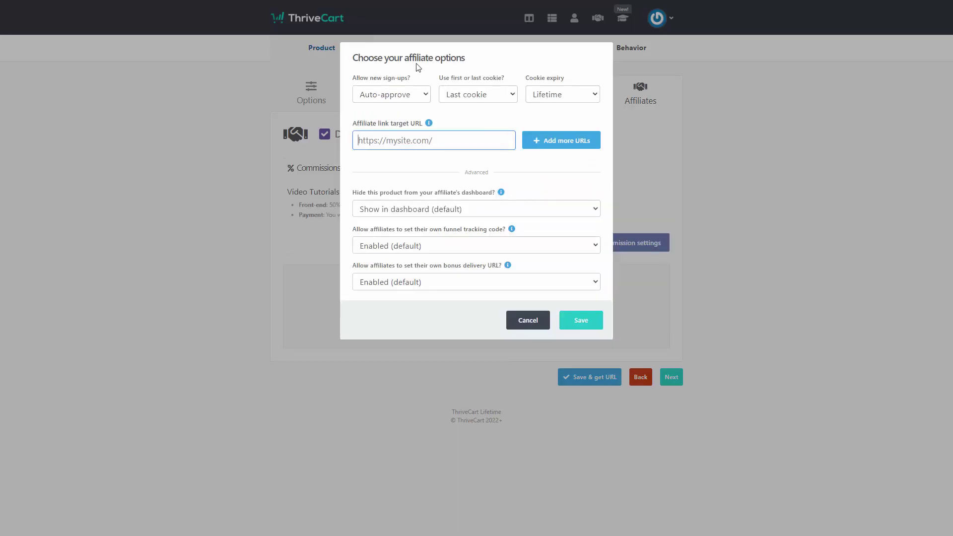
Set the affiliate new sign-up handling and cookie expiry options.
{"action": "left_click", "coordinate": [422, 97]}
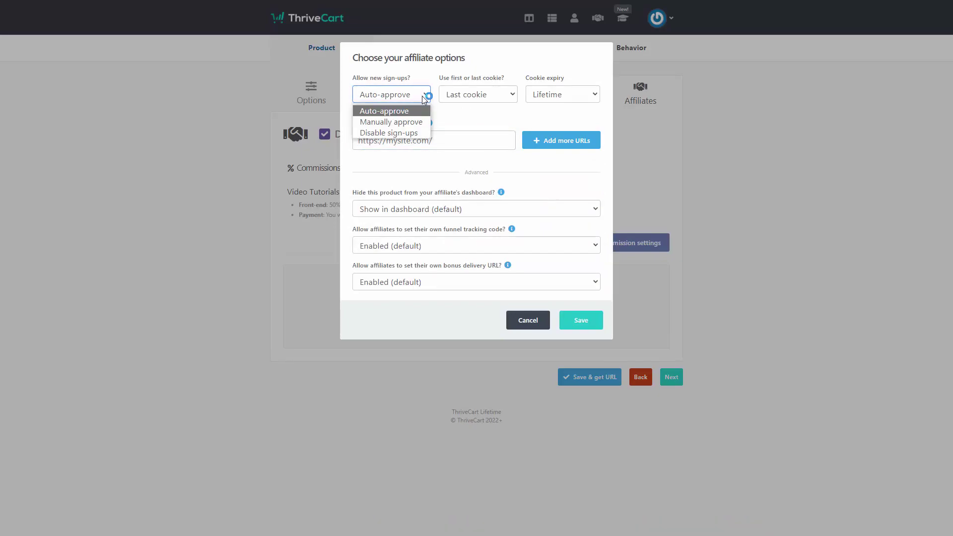
{"action": "left_click", "coordinate": [546, 94]}
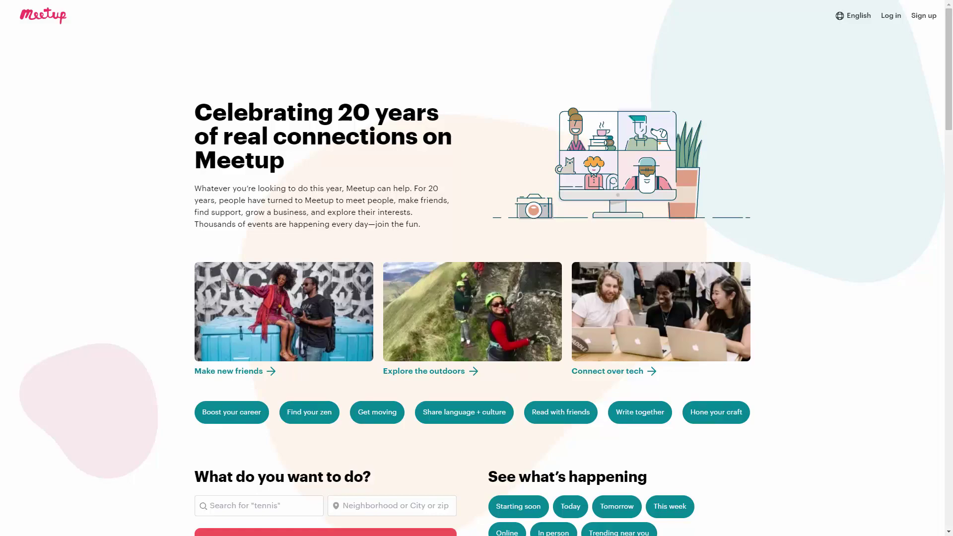
Scroll through the Meetup homepage.
{"action": "scroll", "coordinate": [472, 268], "scroll_direction": "down", "scroll_amount": 15}
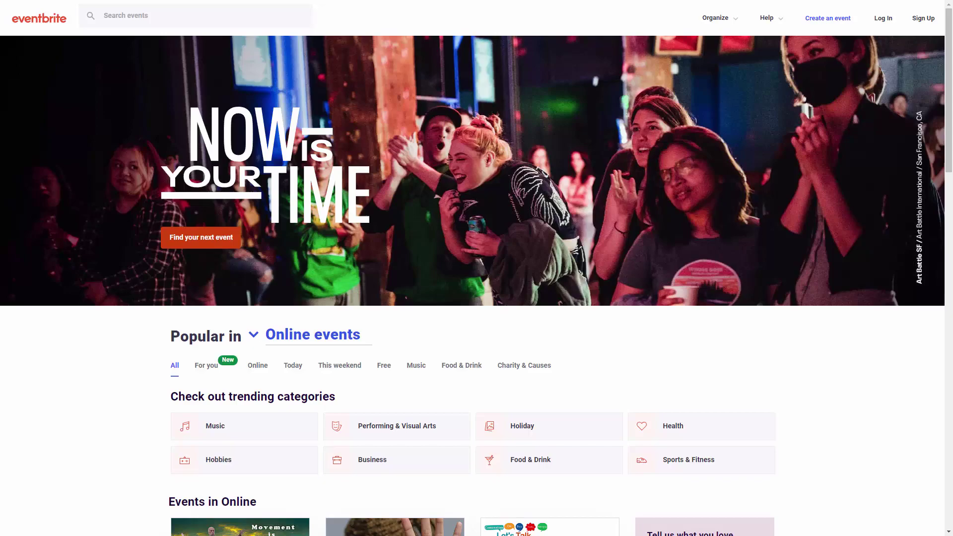
Browse the Eventbrite homepage and the Facebook Marketing Training event details.
{"action": "scroll", "coordinate": [119, 325], "scroll_direction": "down", "scroll_amount": 10}
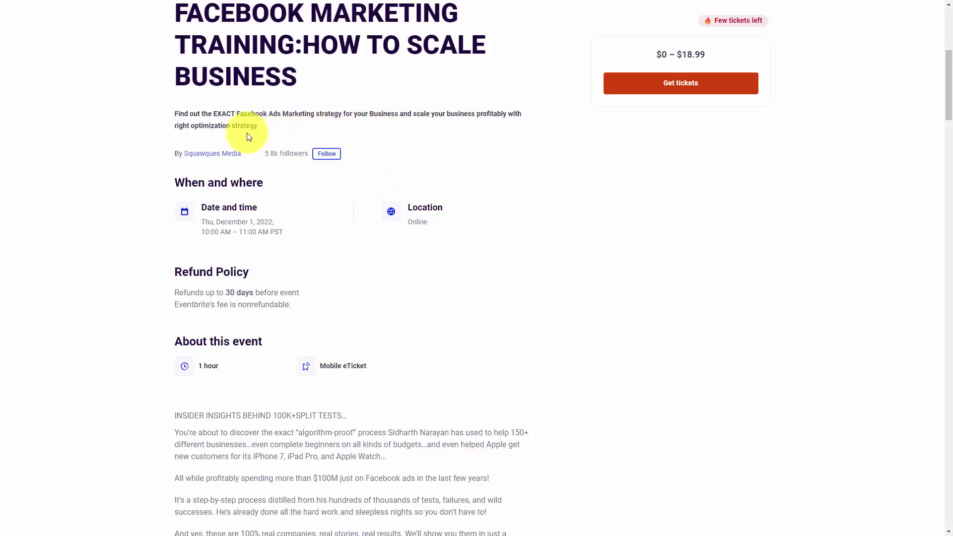
{"action": "scroll", "coordinate": [234, 171], "scroll_direction": "down", "scroll_amount": 20}
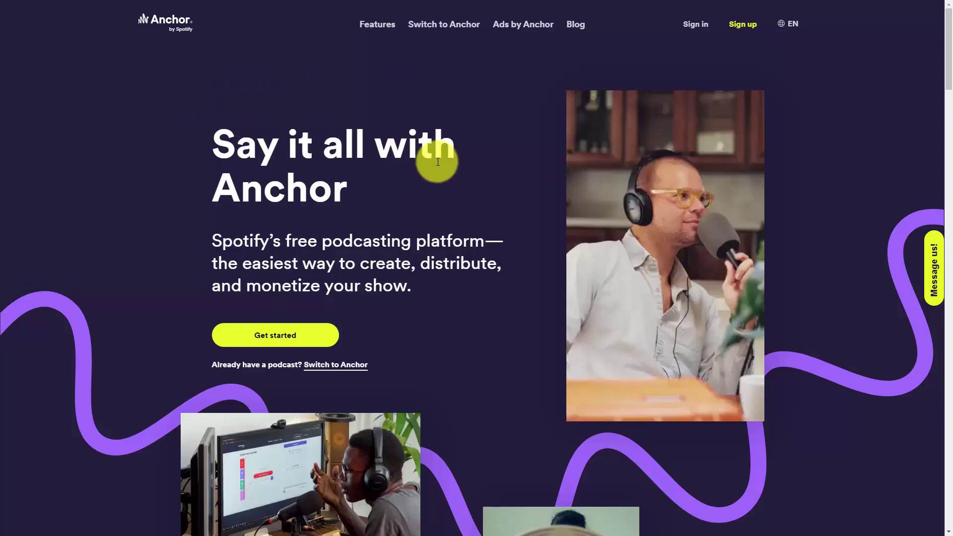
Start creating a new Anchor episode and browse the uploaded audio Library.
{"action": "scroll", "coordinate": [438, 161], "scroll_direction": "down", "scroll_amount": 10}
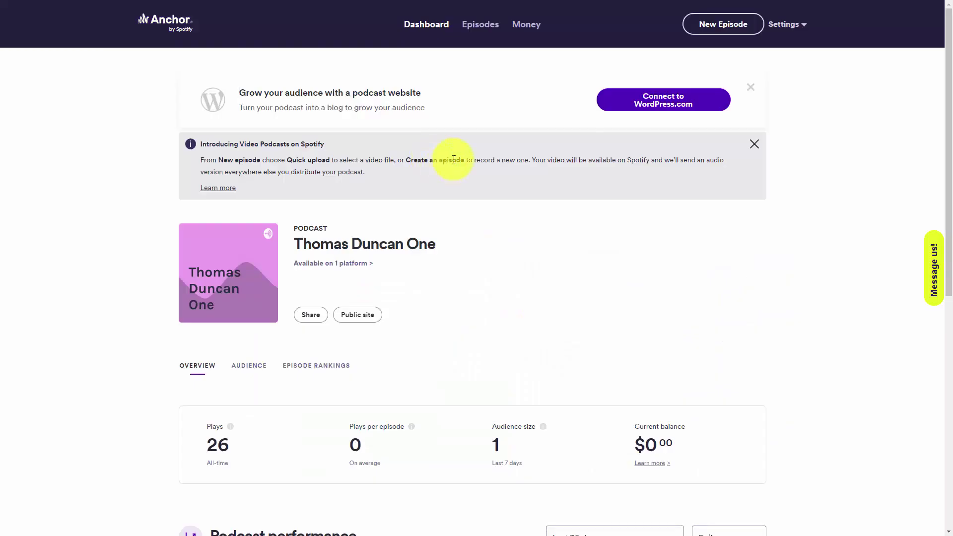
{"action": "left_click", "coordinate": [708, 29]}
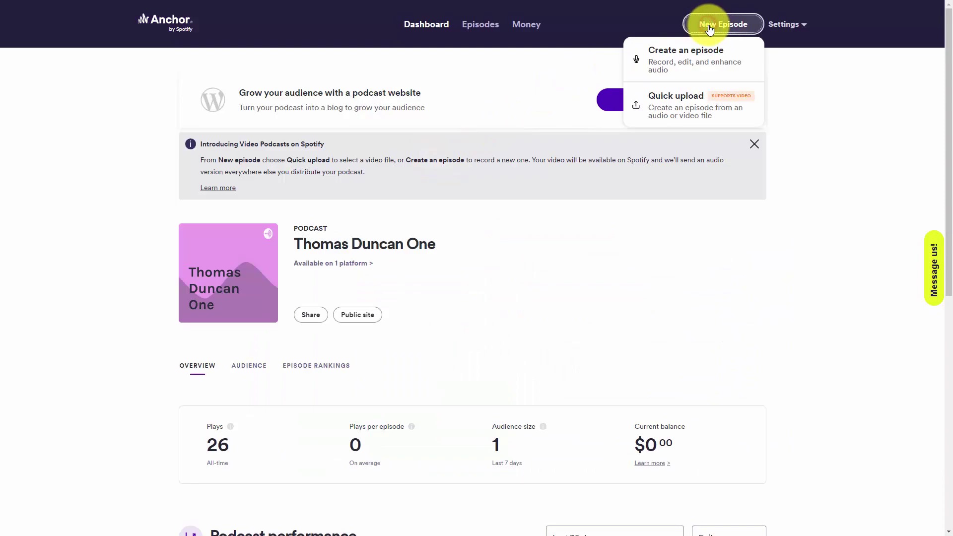
{"action": "left_click", "coordinate": [674, 55]}
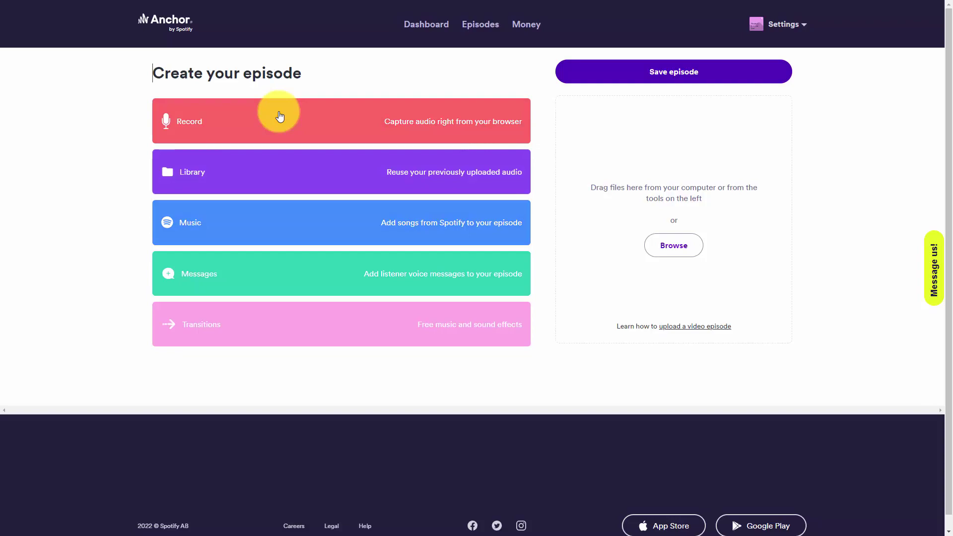
{"action": "left_click", "coordinate": [298, 172]}
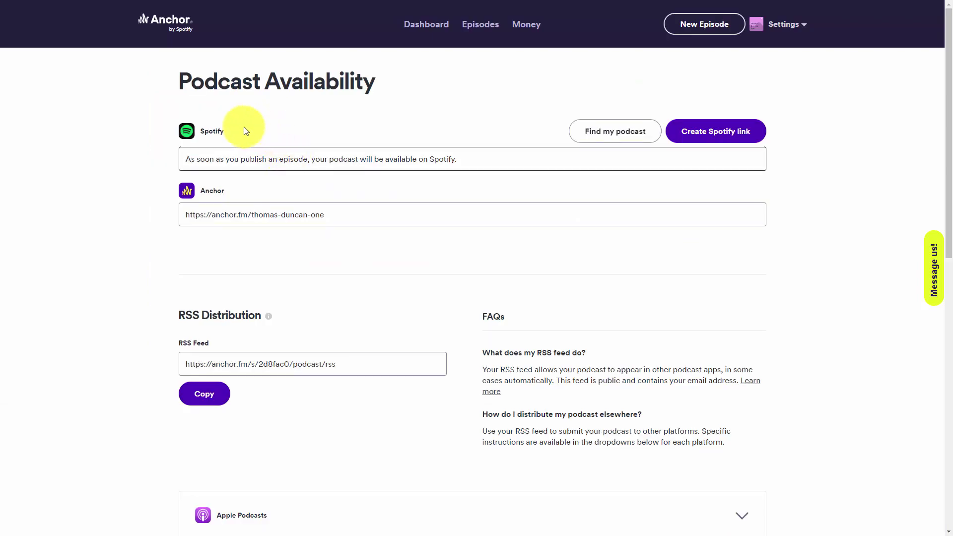
Scroll through Anchor's RSS distribution platform list.
{"action": "scroll", "coordinate": [302, 146], "scroll_direction": "down", "scroll_amount": 8}
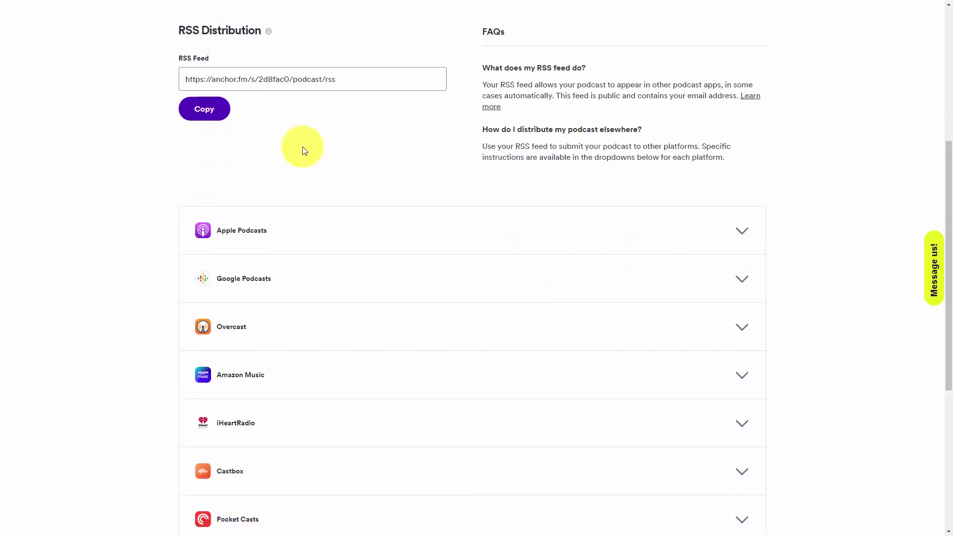
{"action": "scroll", "coordinate": [304, 151], "scroll_direction": "down", "scroll_amount": 2}
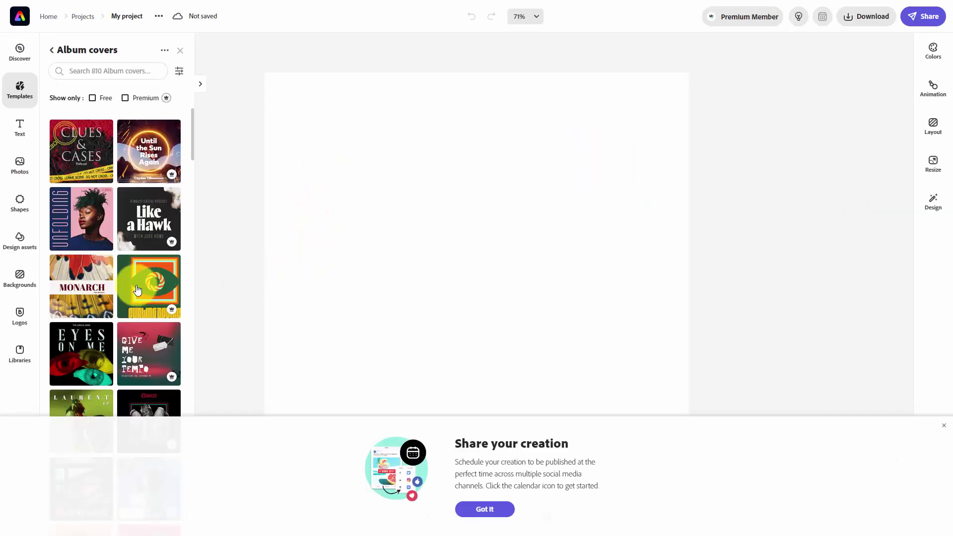
Retitle the Monarch album cover to TUTORIALS over THE BASICS and download it.
{"action": "left_click", "coordinate": [110, 294]}
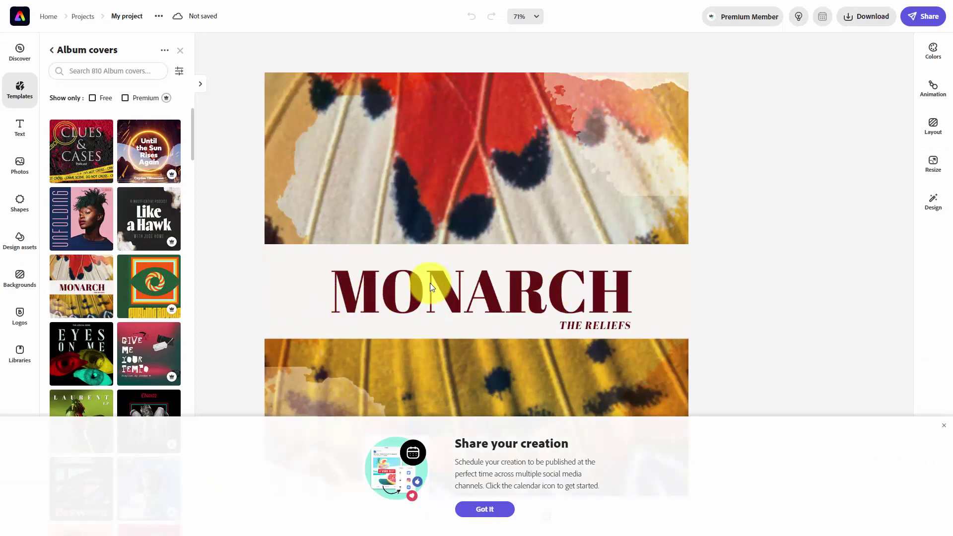
{"action": "left_click", "coordinate": [429, 292]}
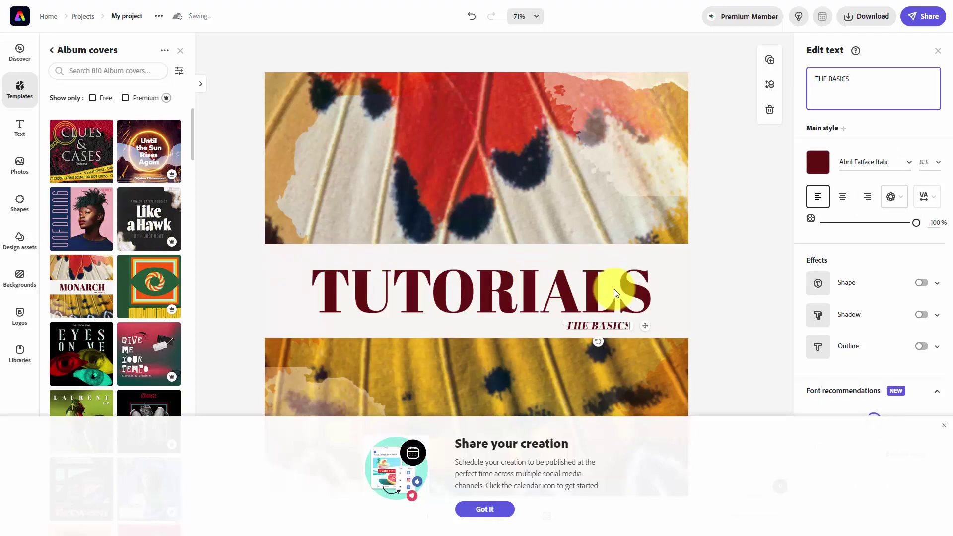
{"action": "left_click", "coordinate": [865, 21]}
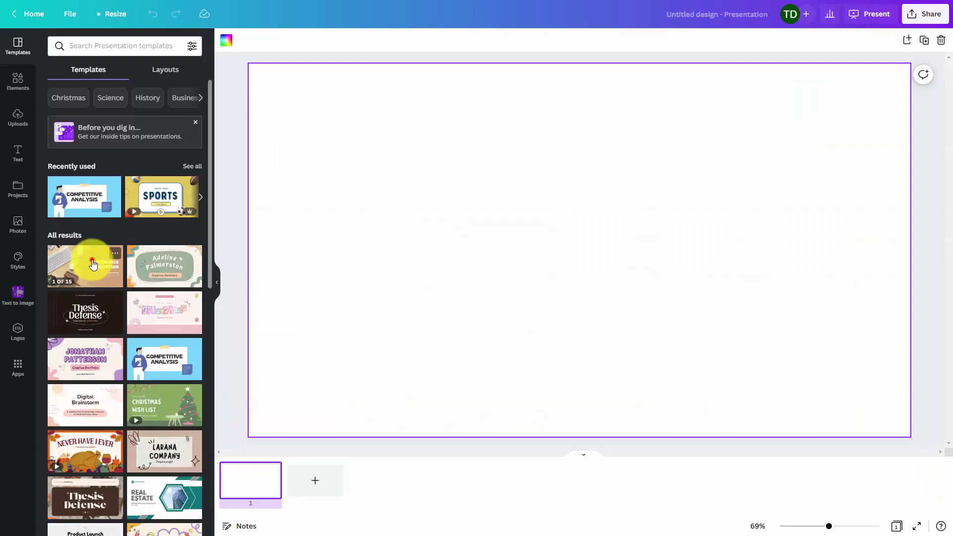
Create a Canva presentation from the BOOST Brown Minimalist title slide and share it.
{"action": "left_click", "coordinate": [89, 261]}
{"action": "left_click", "coordinate": [685, 206]}
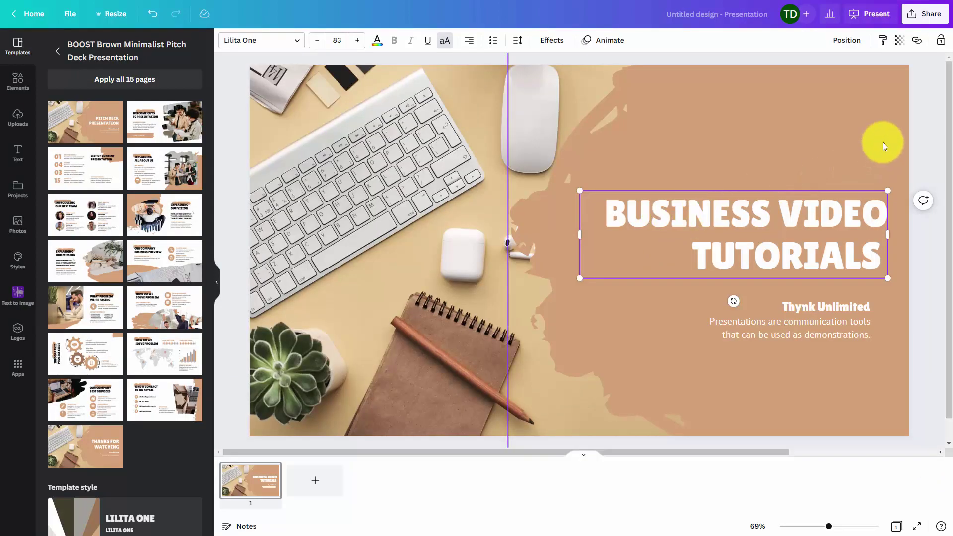
{"action": "left_click", "coordinate": [922, 15]}
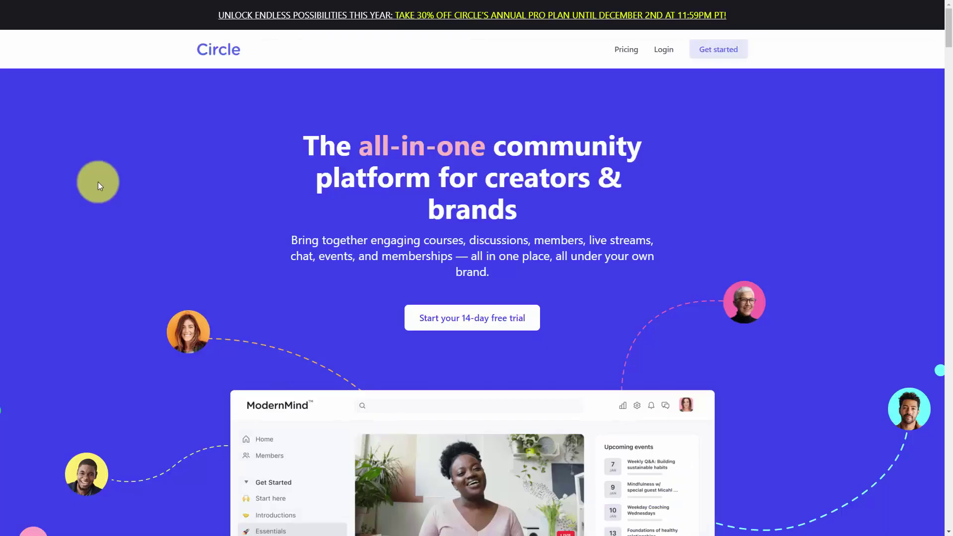
Scroll down the Circle community homepage.
{"action": "scroll", "coordinate": [98, 182], "scroll_direction": "down", "scroll_amount": 15}
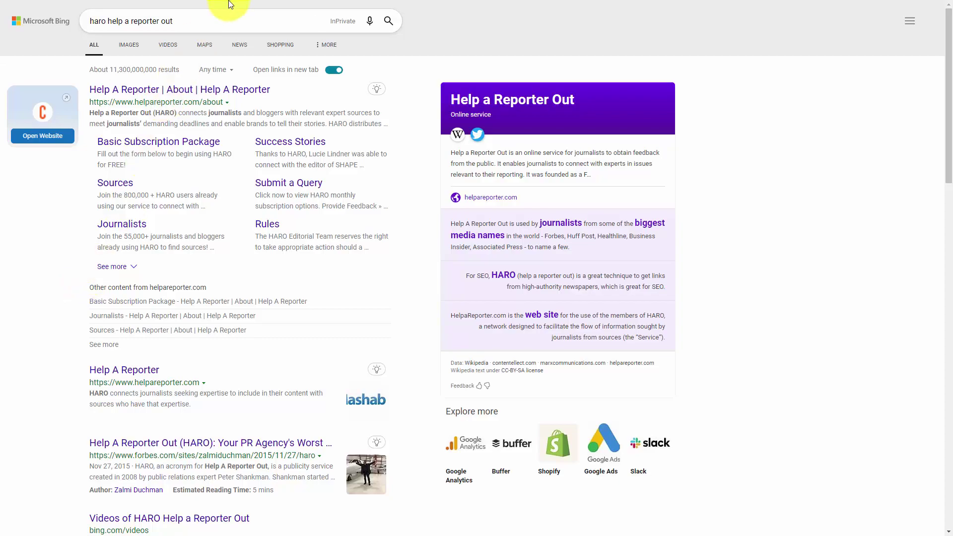
Visit the Help A Reporter site, then search 'profnet' and open the ProfNet from PRNJ result.
{"action": "left_click", "coordinate": [113, 20]}
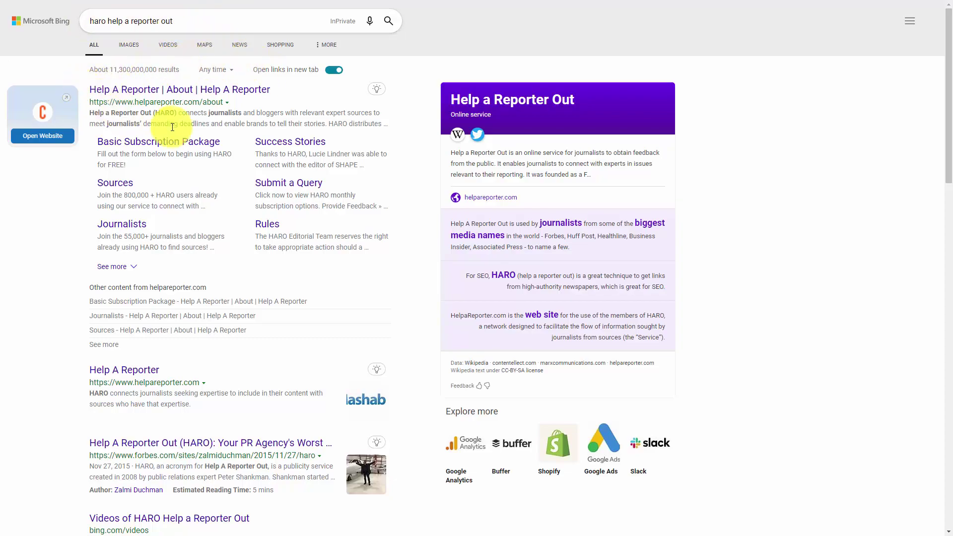
{"action": "left_click", "coordinate": [189, 91]}
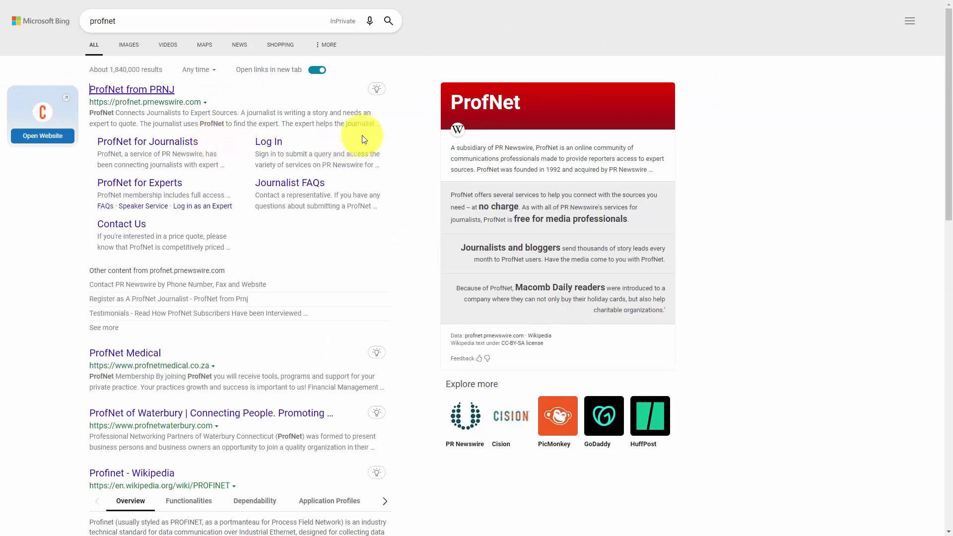
{"action": "left_click", "coordinate": [151, 94]}
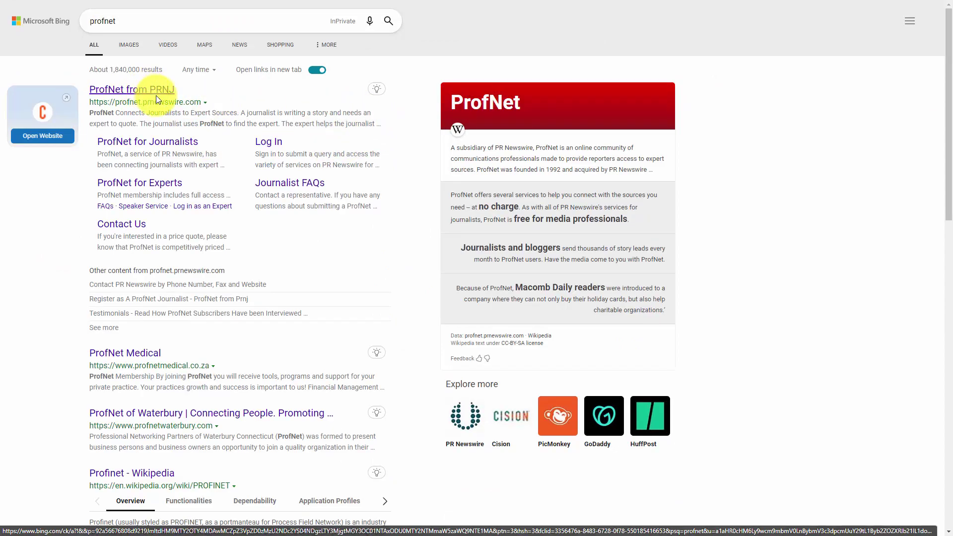